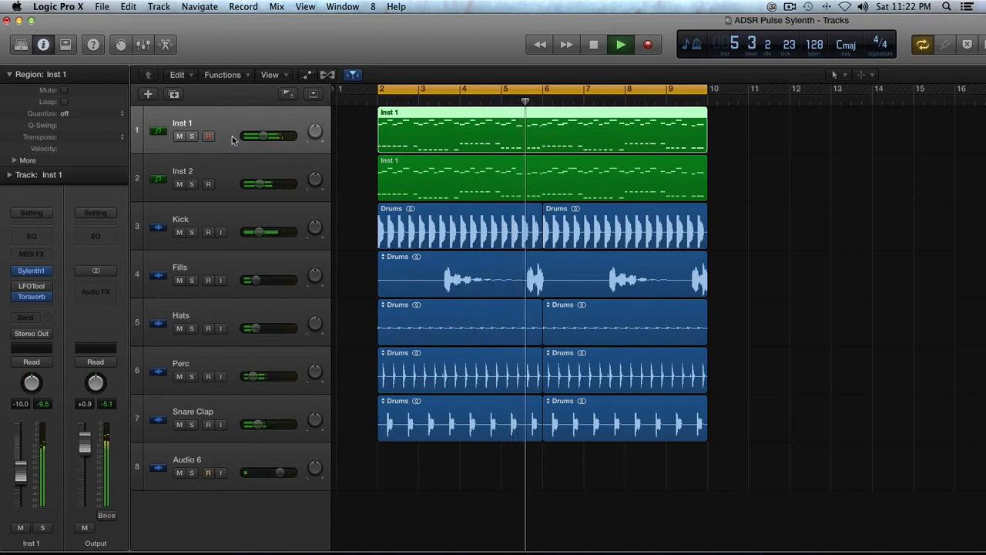
- Solo Inst 1 to hear it alone, then restore the full mix and stop playback
click(192, 136)
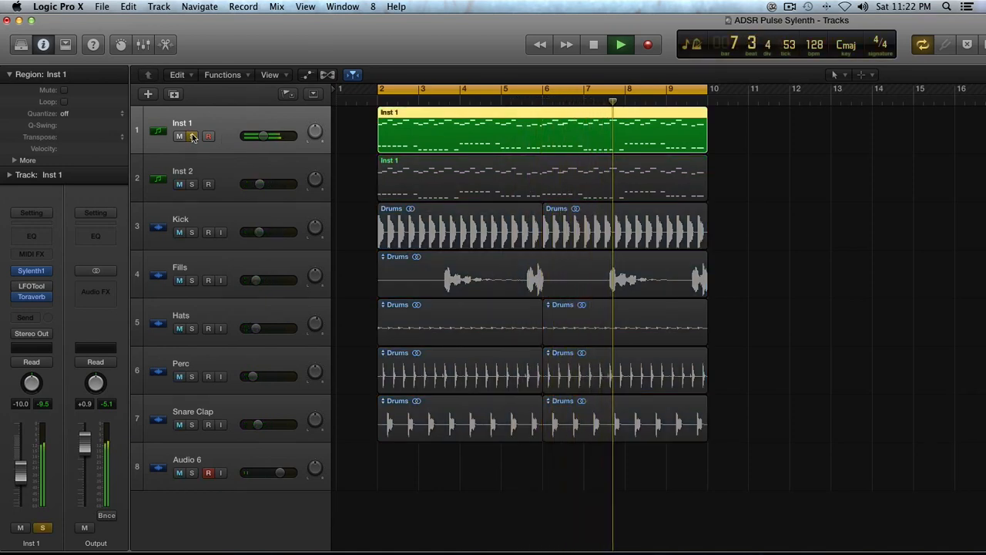
click(192, 136)
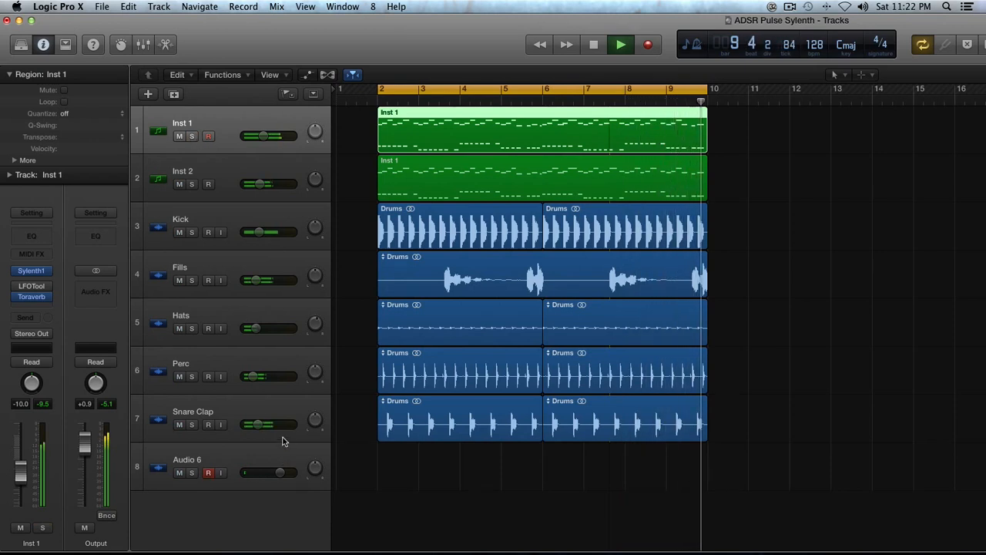
key(space)
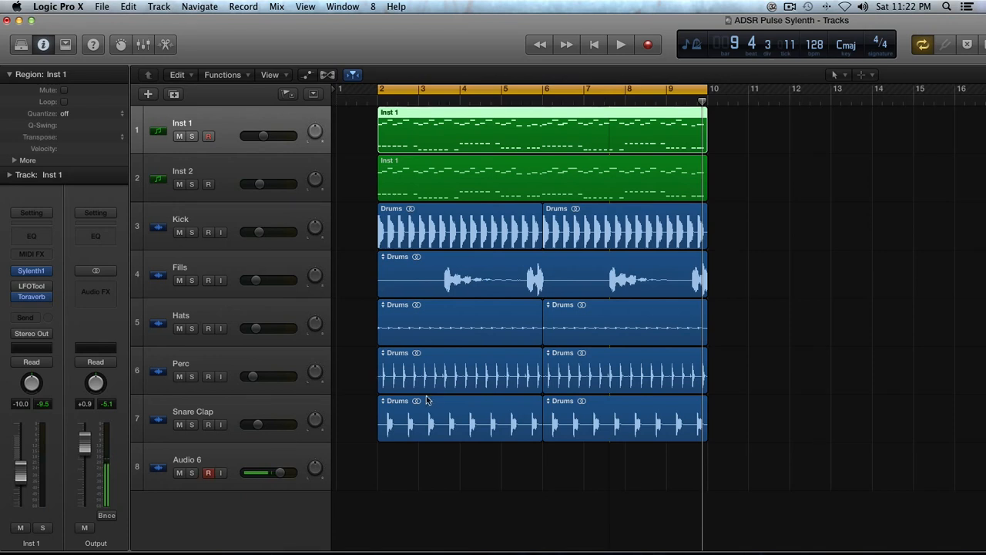
- Select the Inst 1 track and region, solo the region and audition it from bar 2
scroll(435, 400, up, 2)
drag(363, 257, 760, 440)
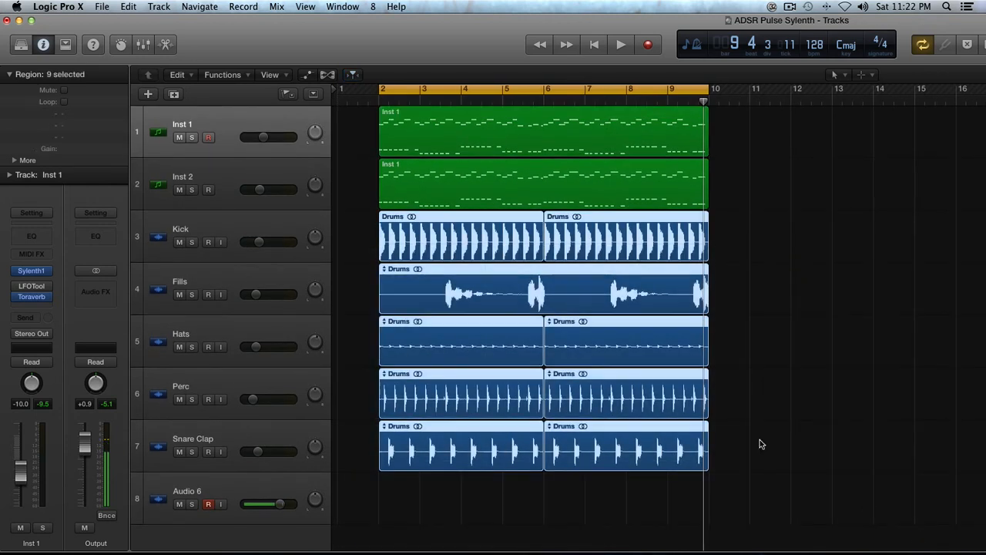
drag(359, 127, 486, 197)
click(222, 174)
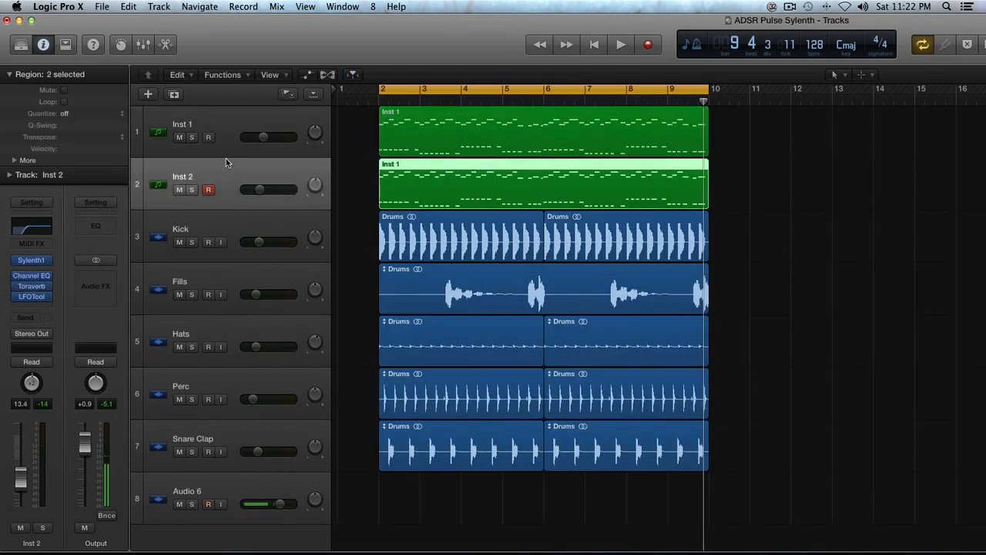
click(227, 147)
key(ctrl+s)
key(space)
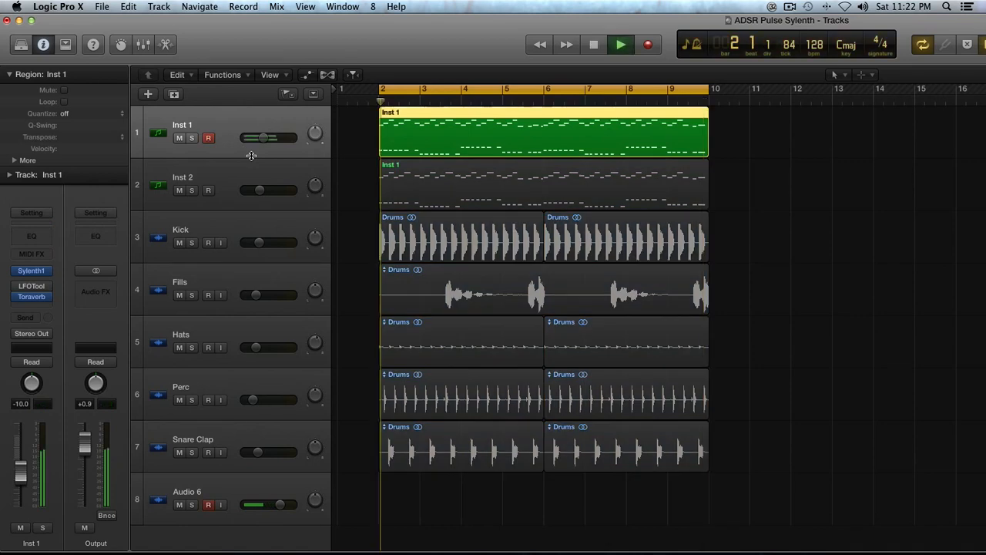
key(space)
- Audition Inst 2's sound with its Sylenth1 editor open, then close it
click(239, 172)
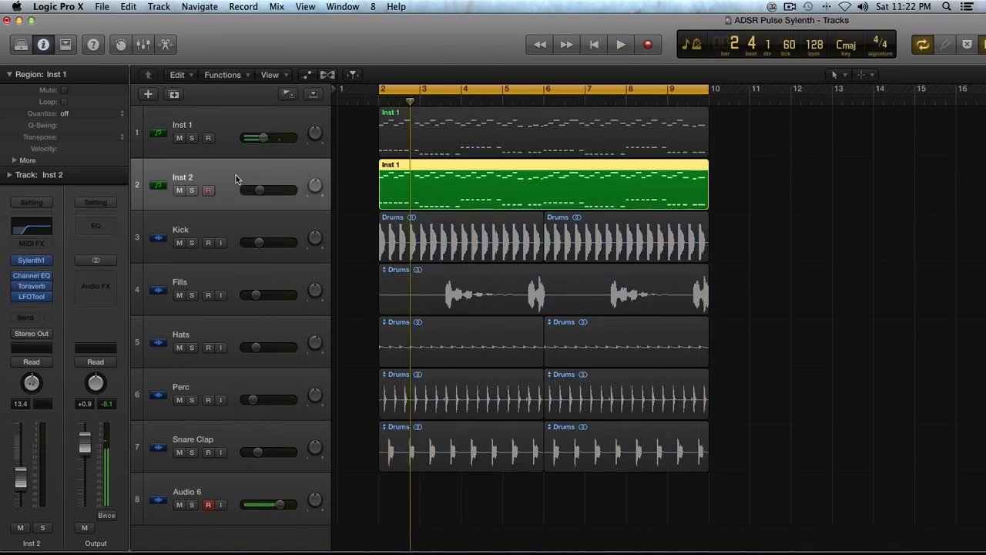
click(30, 260)
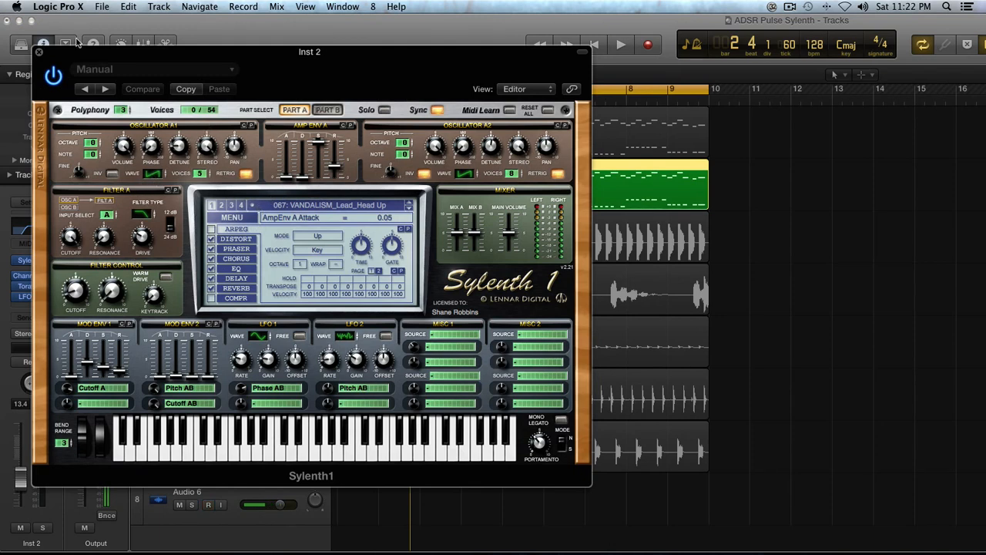
key(space)
click(36, 54)
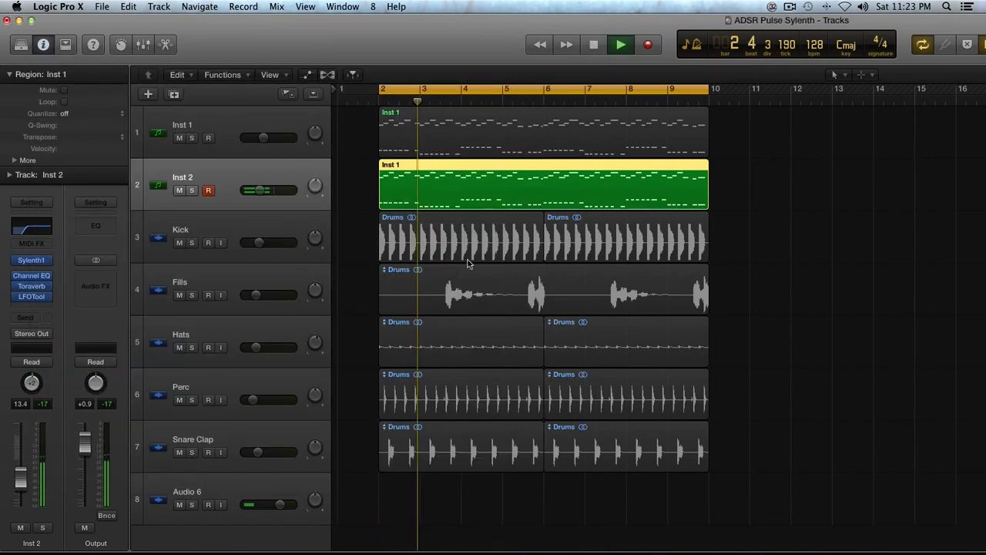
key(space)
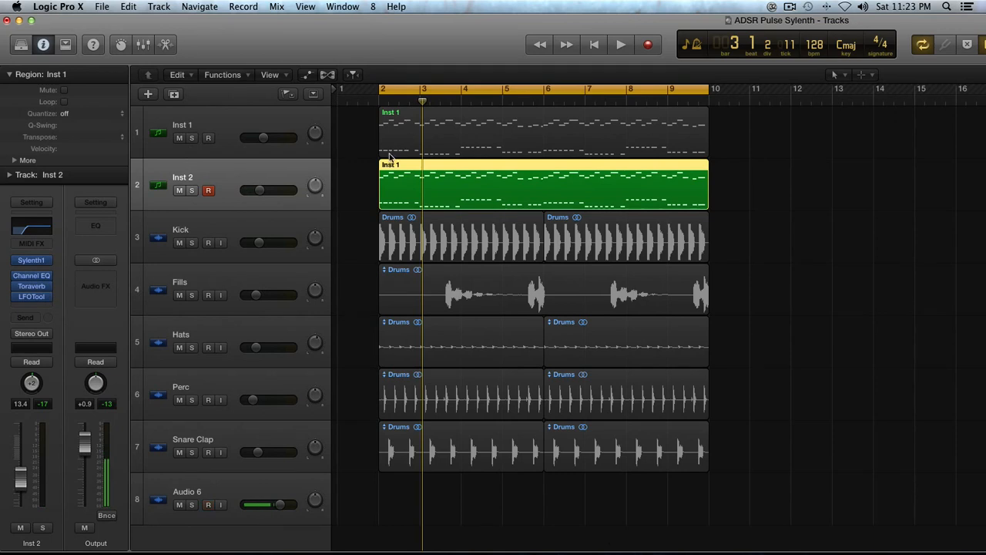
- Play the Inst 1 and Inst 2 regions together, then clear all region solos
drag(355, 139, 476, 185)
key(space)
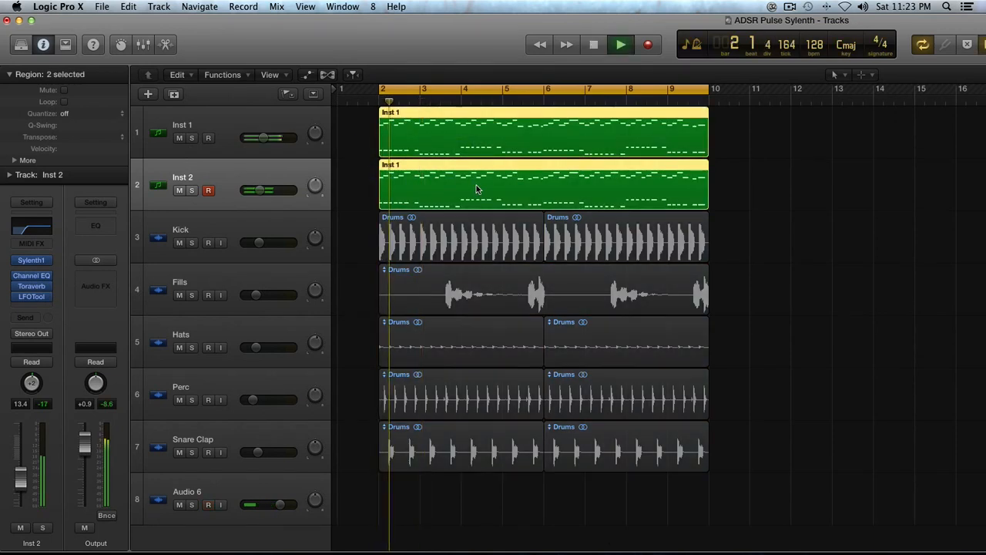
key(space)
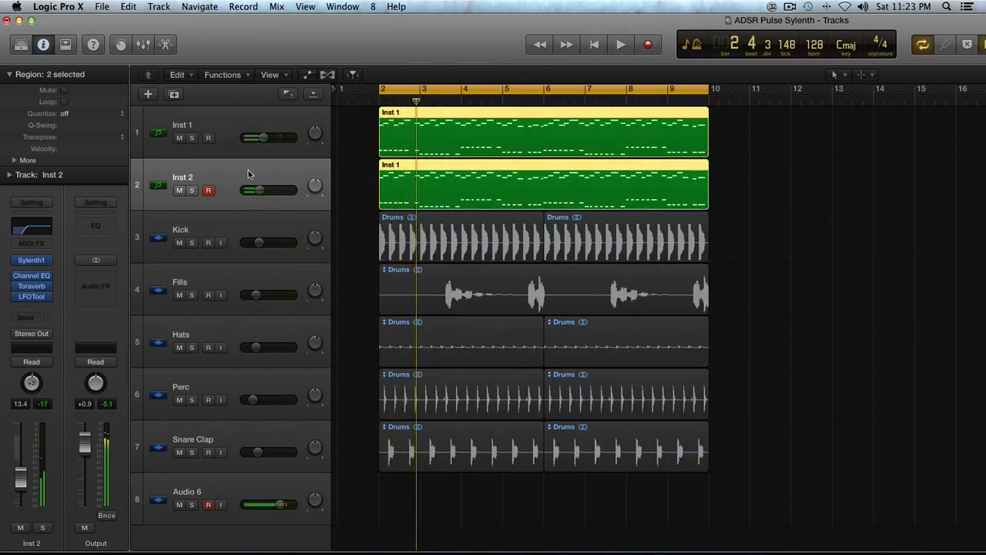
key(ctrl+s)
- Audition the Inst 1 region soloed from bar 2, then clear the solo
scroll(407, 131, down, 2)
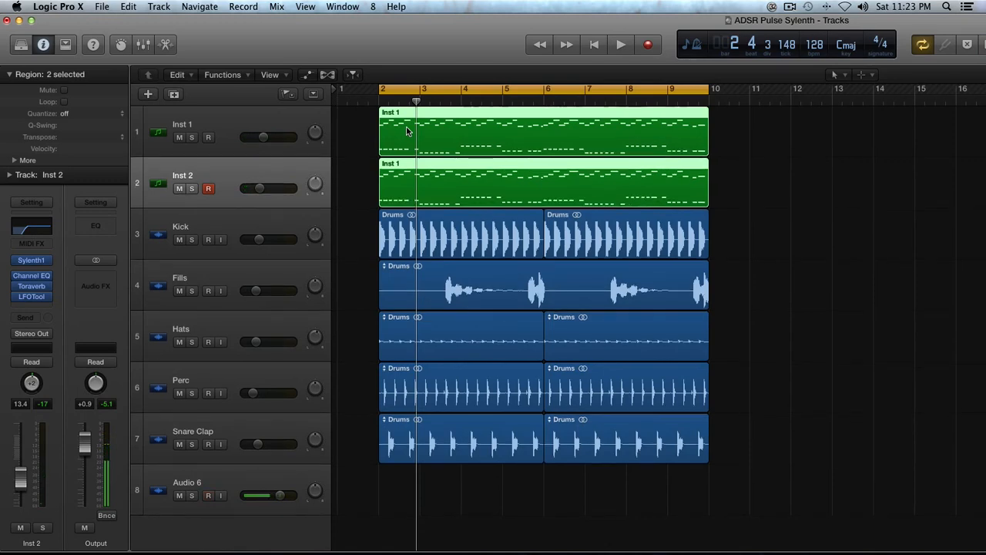
click(407, 131)
key(ctrl+s)
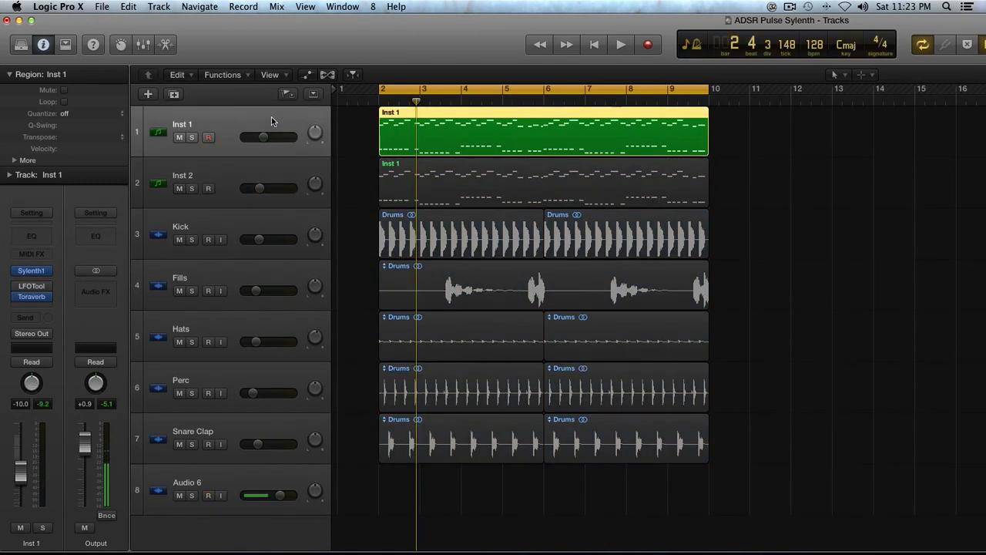
key(space)
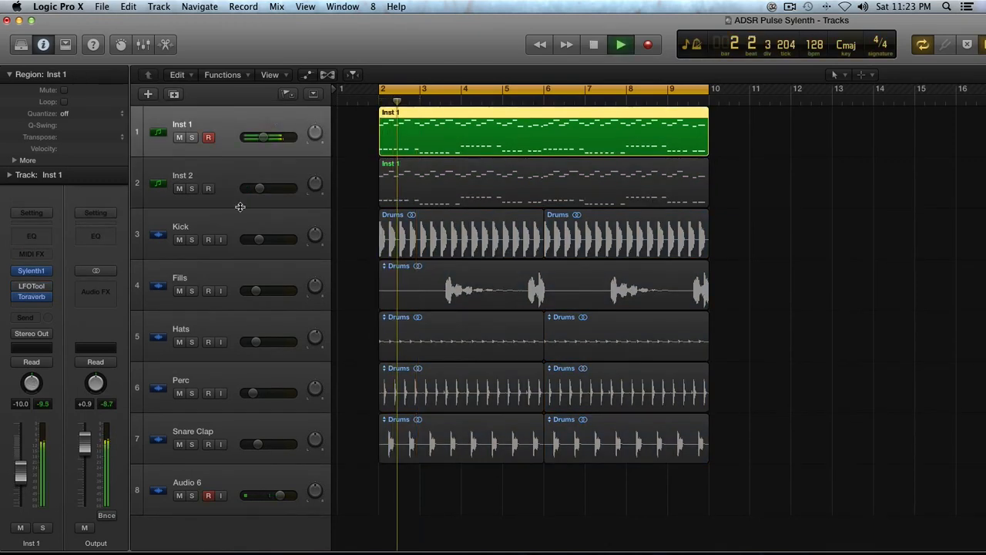
key(space)
key(ctrl+s)
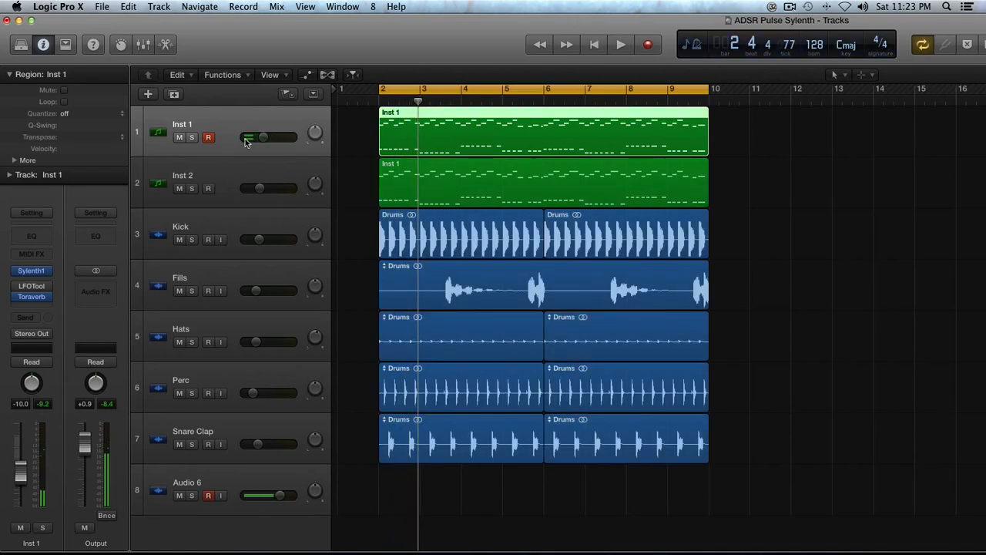
- Duplicate the track as Inst 3 with the Inst 1 region copied, mute Inst 1, solo Inst 3, open its Sylenth1
key(super+d)
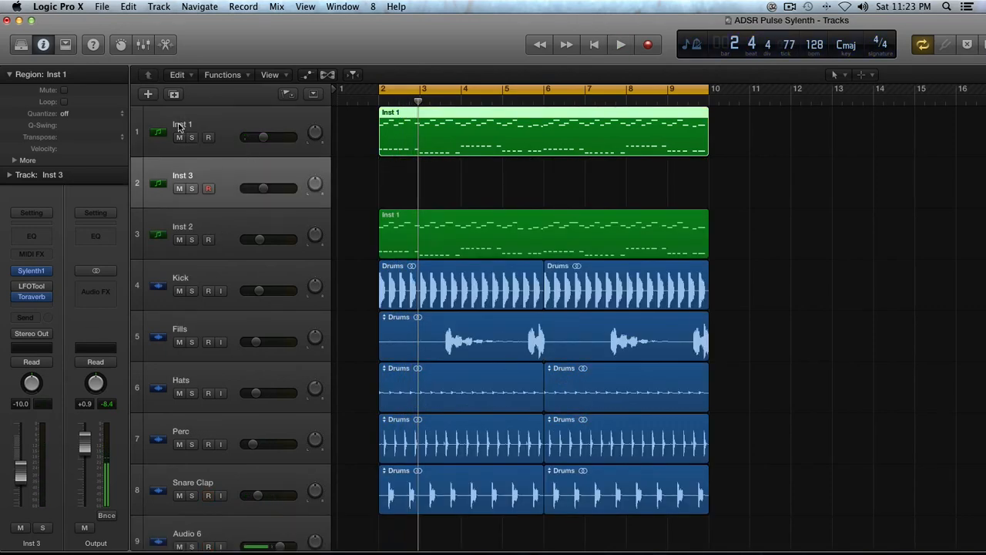
drag(467, 152, 469, 172)
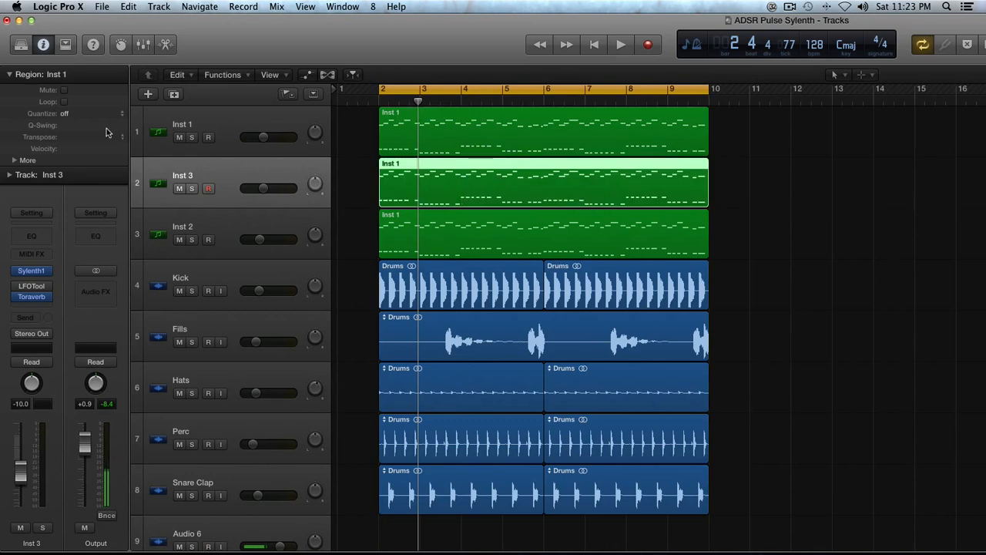
click(179, 137)
key(s)
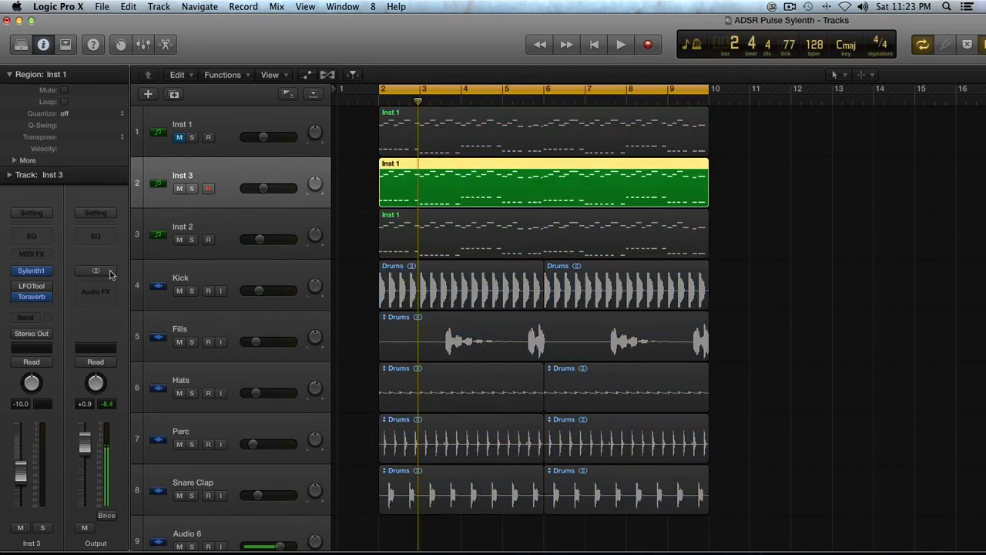
click(33, 271)
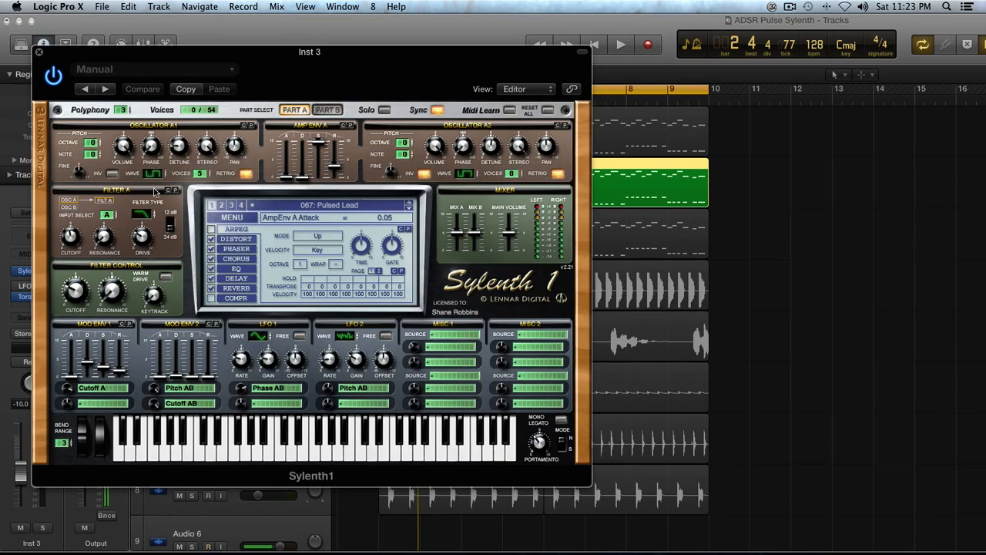
- Load Sylenth1's Init Preset on Inst 3 and play it, repositioning the plugin window
drag(107, 54, 465, 59)
click(591, 223)
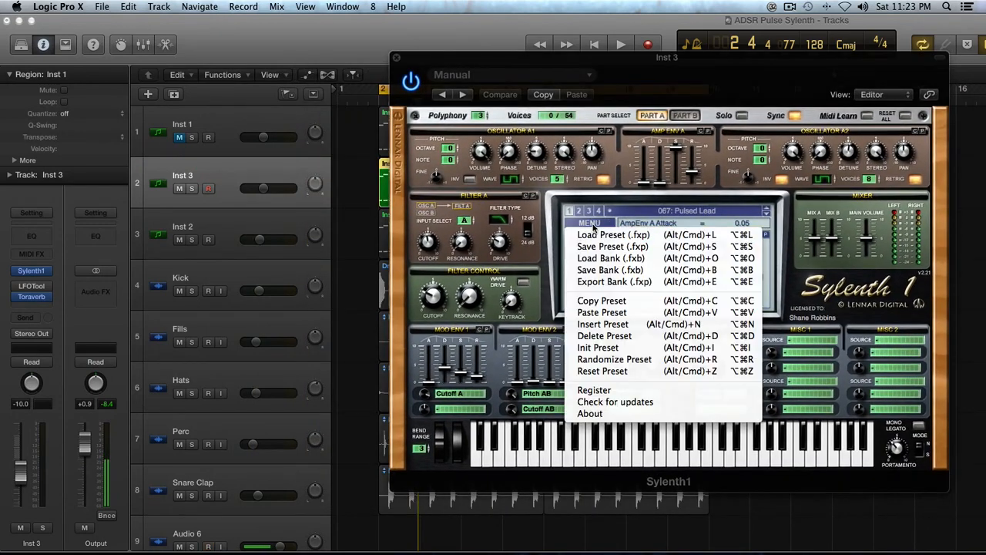
click(644, 352)
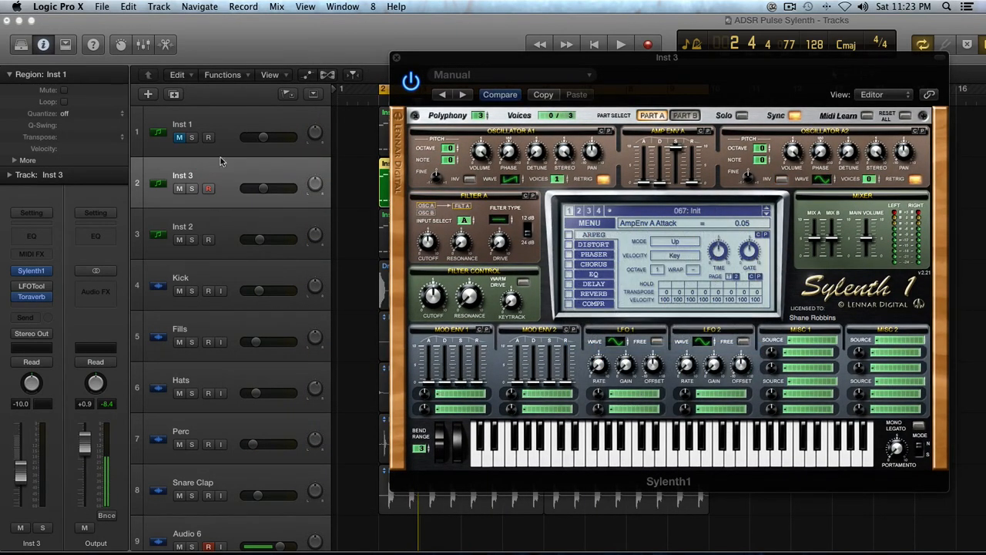
key(space)
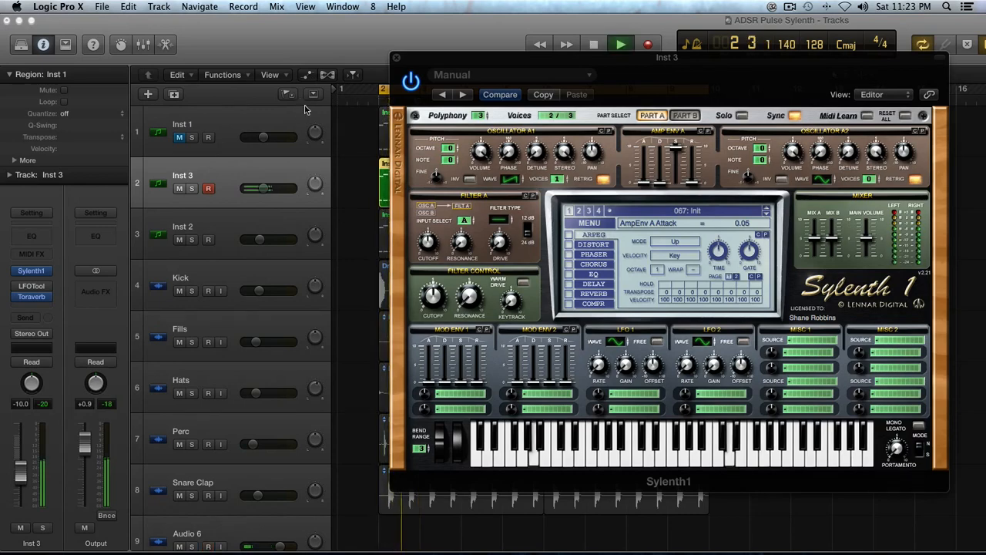
drag(425, 60, 666, 80)
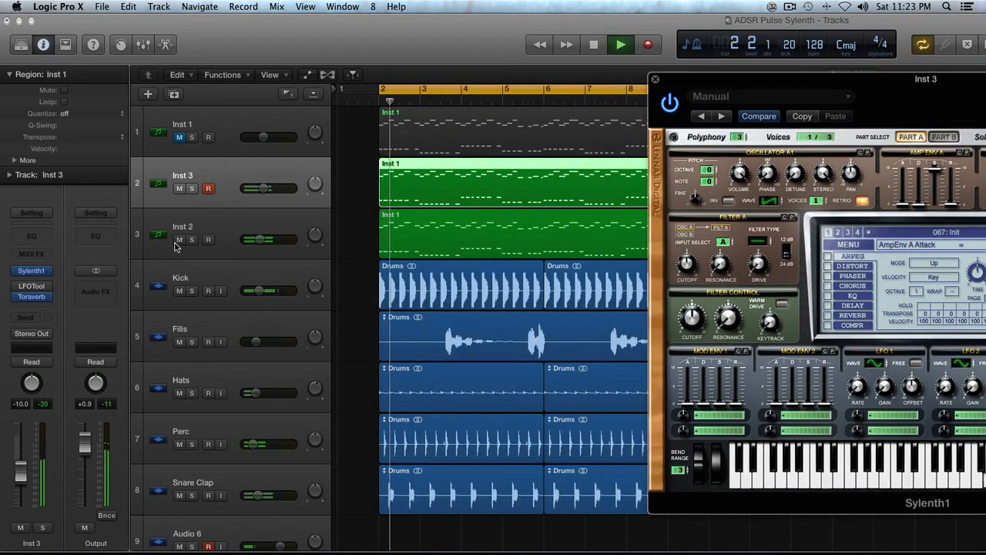
drag(807, 80, 262, 46)
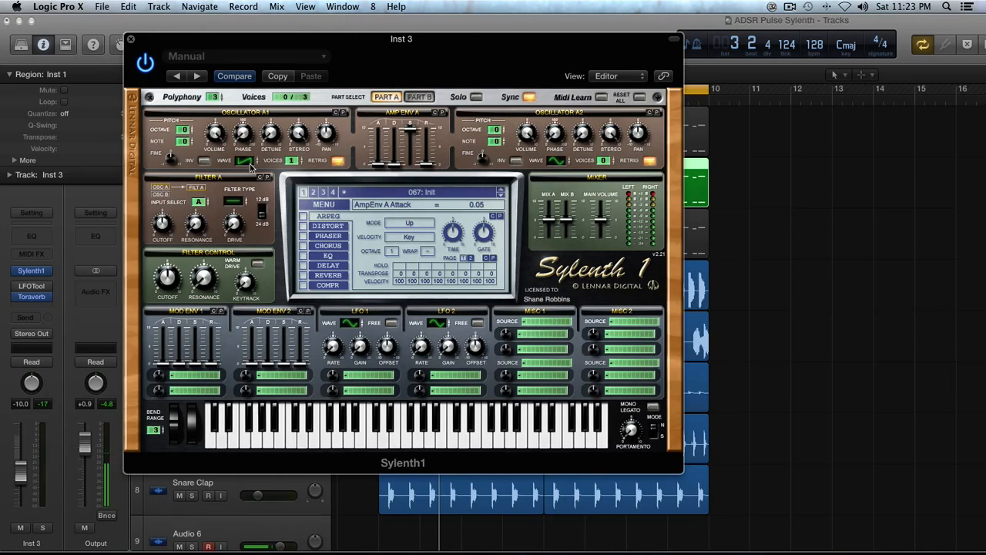
- Set Osc A1 to Pulse with raised detune and 5 voices, and raise Amp Env A release to 3.26
drag(249, 164, 251, 145)
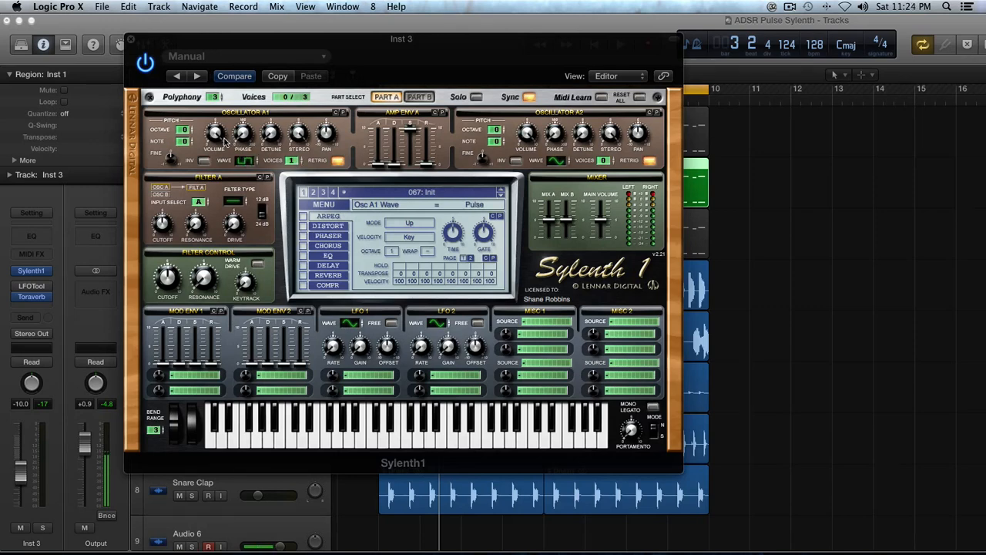
click(271, 131)
drag(270, 121, 270, 132)
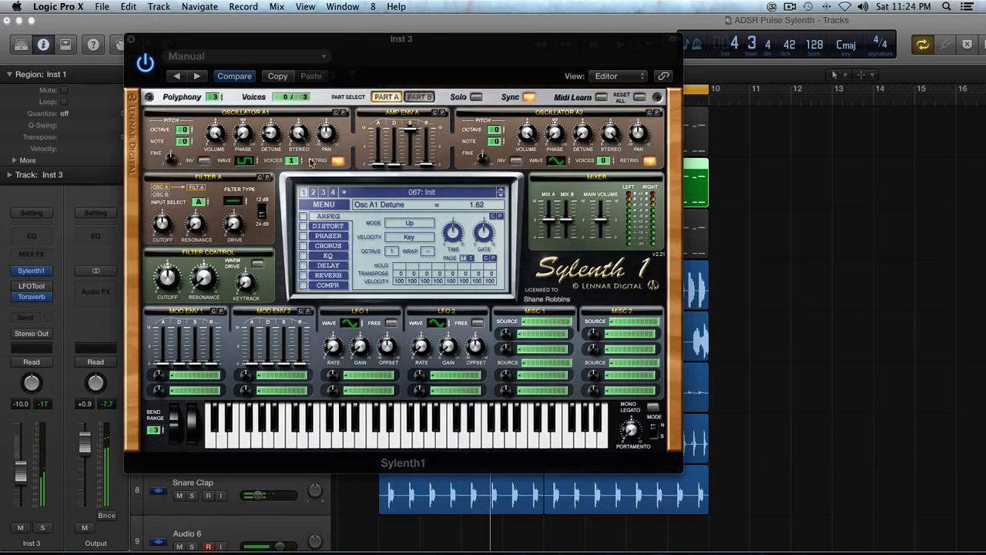
drag(293, 161, 297, 144)
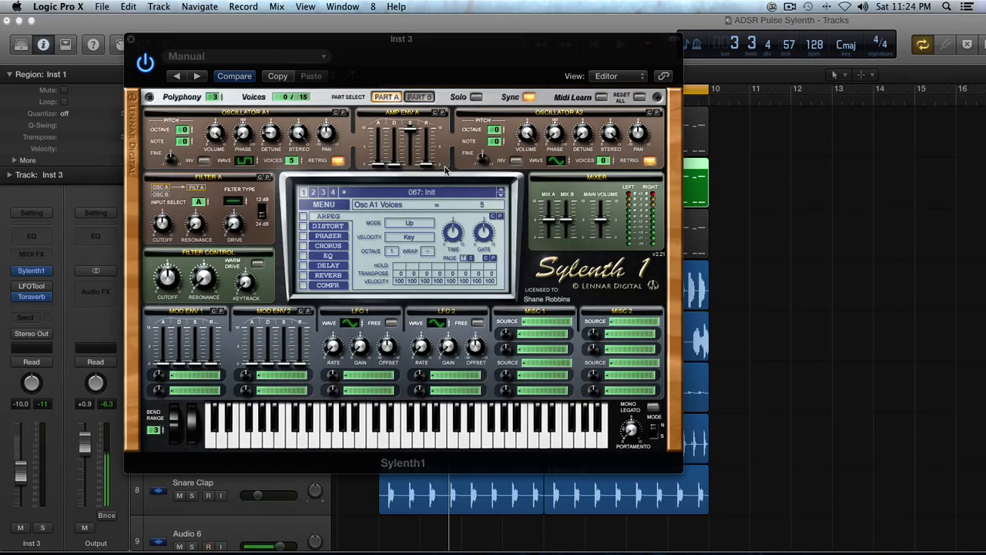
drag(428, 166, 429, 153)
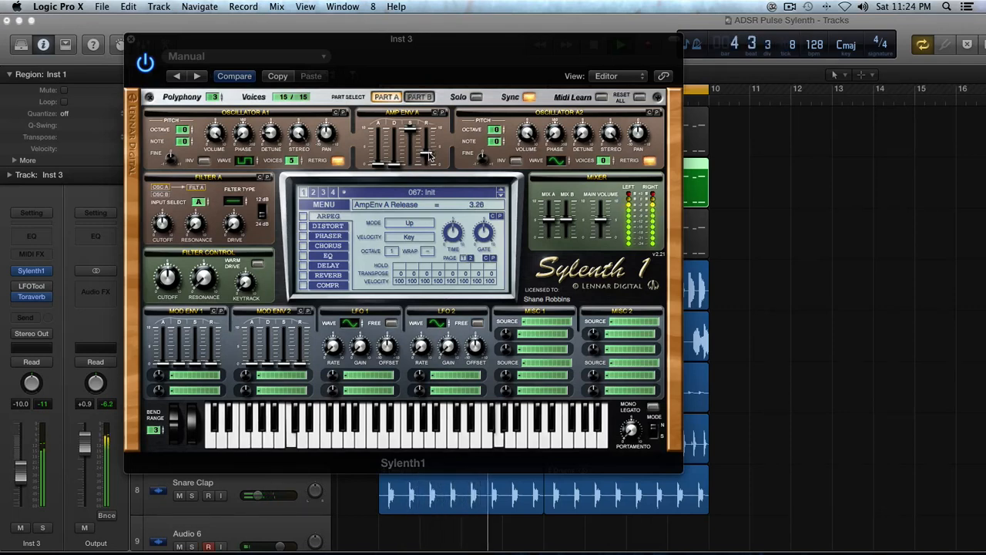
- Invert Osc A2's phase, set its wave to HPulse, and raise its voices and detune
click(515, 162)
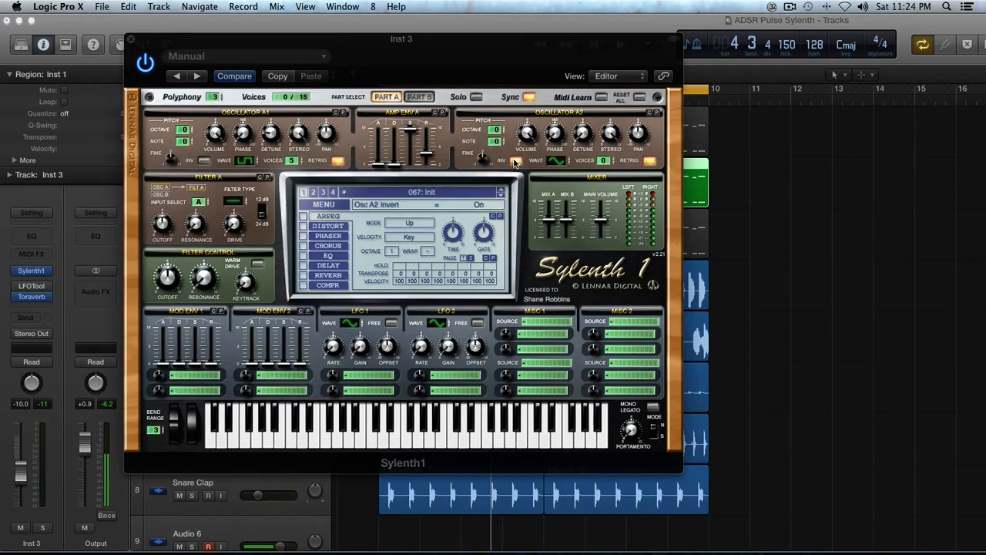
click(559, 162)
click(559, 162)
click(559, 161)
drag(559, 132, 559, 123)
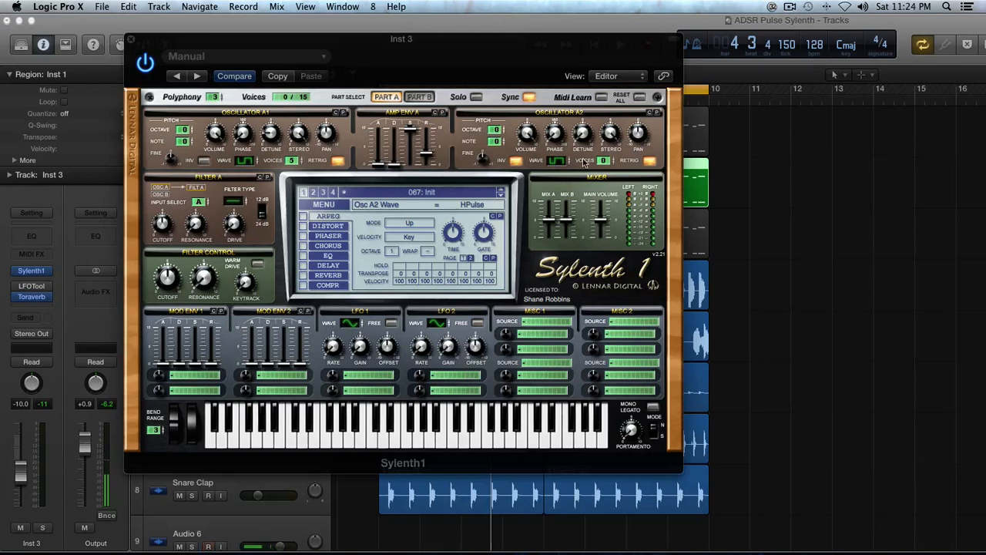
drag(604, 160, 604, 16)
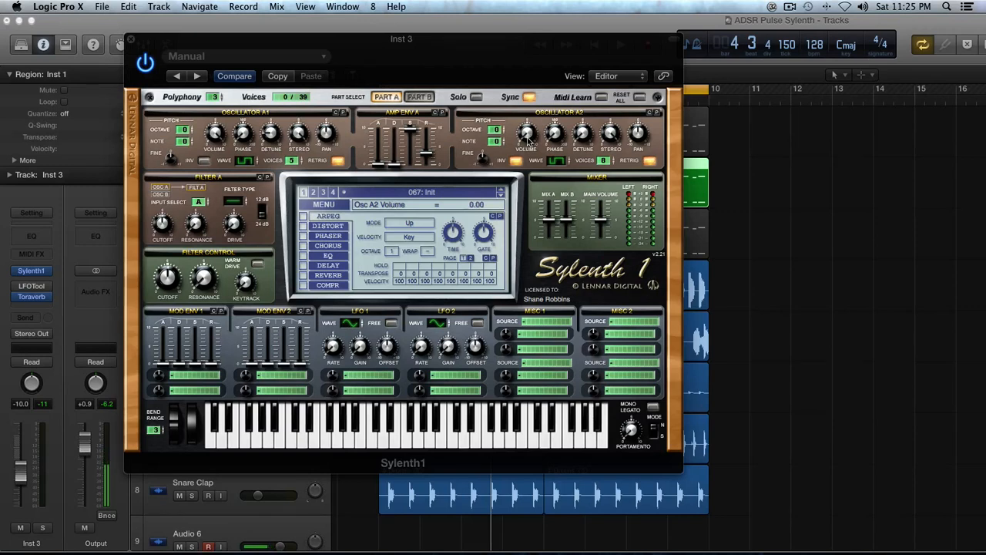
key(space)
drag(583, 90, 583, 75)
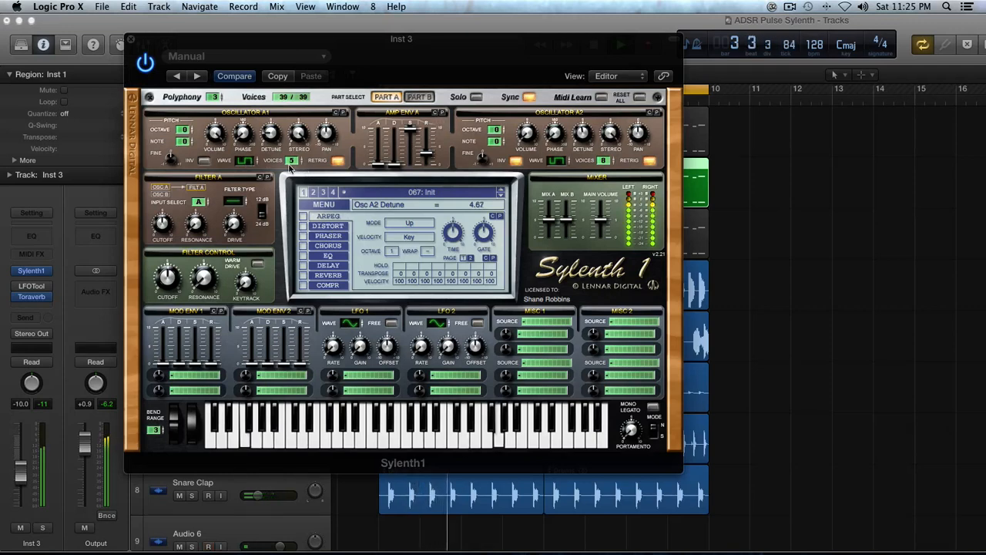
- Give Osc A1 three unison voices and set Osc A2 volume to 9.14
drag(291, 161, 288, 229)
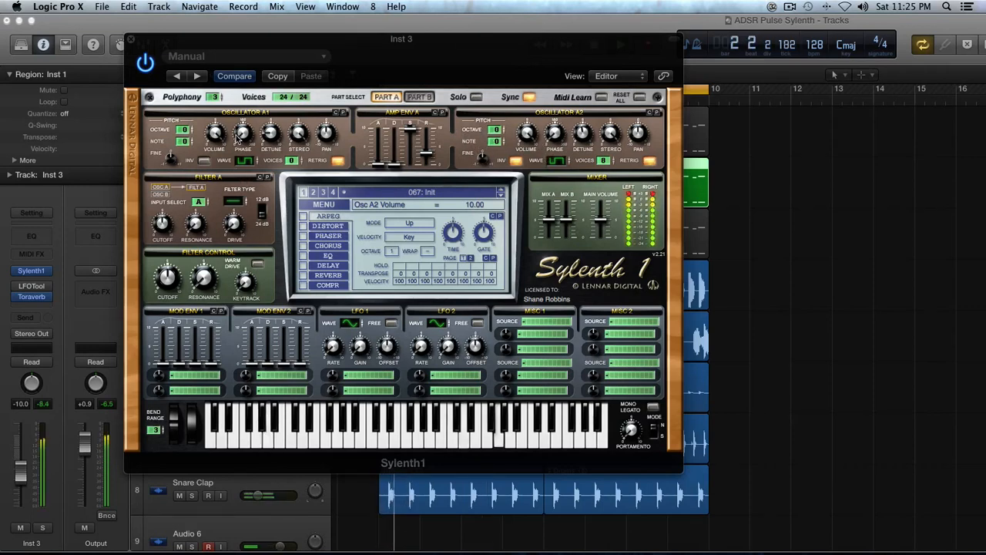
drag(293, 160, 301, 122)
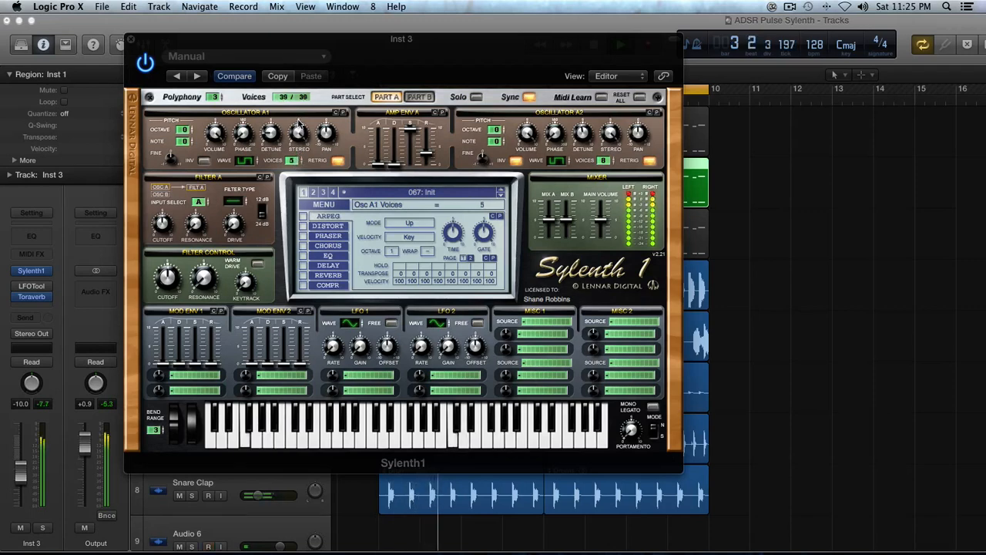
drag(527, 132, 530, 126)
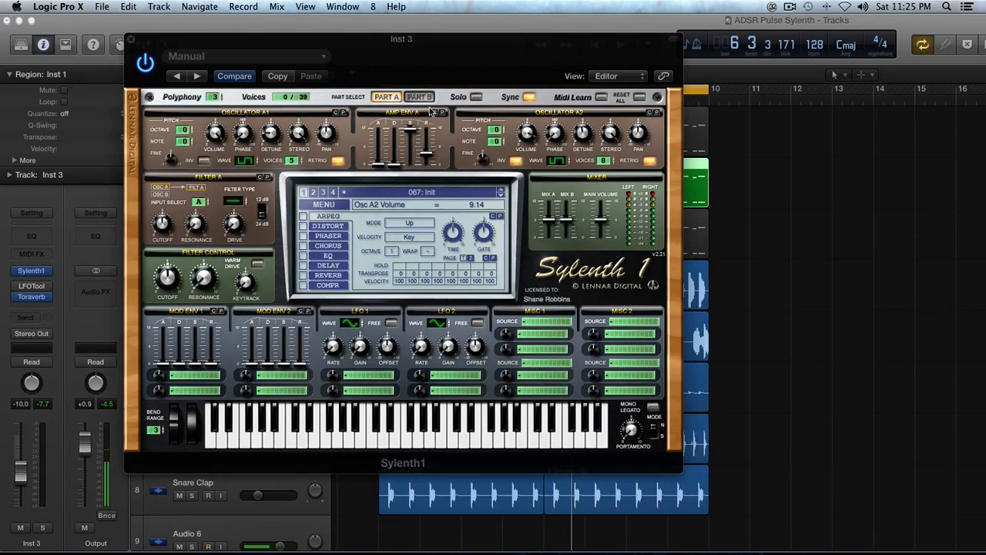
- In Part B, make Osc B1 a noise wave with added unison voices and volume around 2.38
click(416, 98)
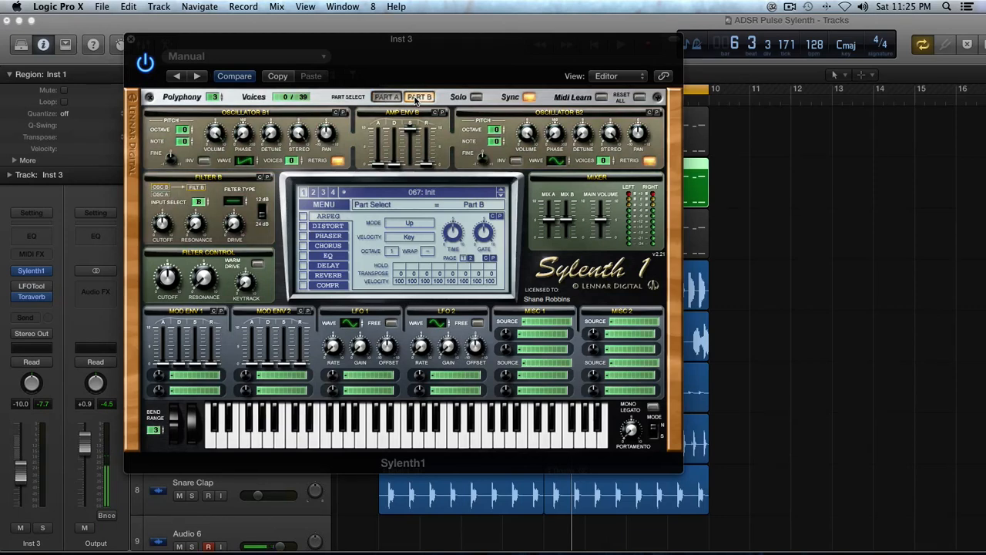
click(244, 161)
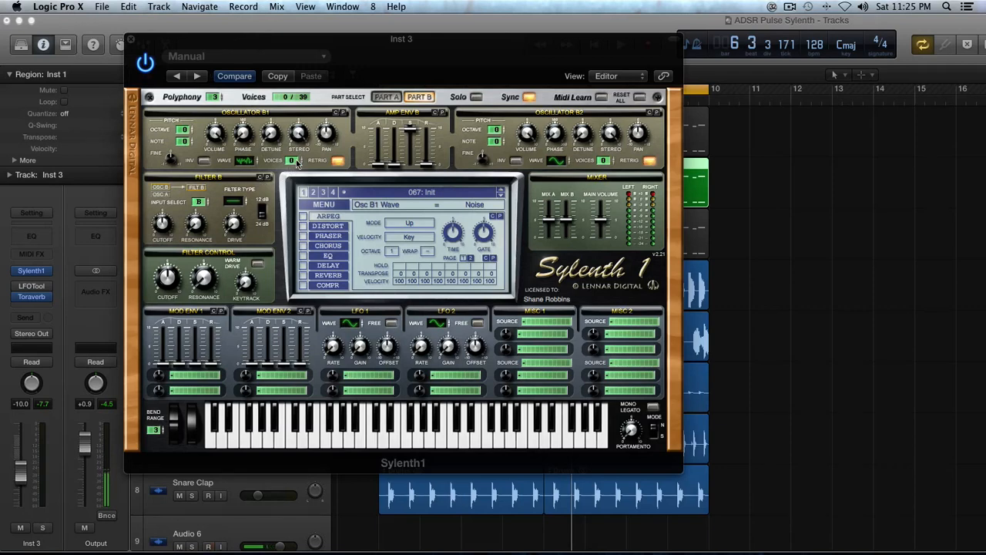
drag(292, 162, 297, 120)
drag(215, 132, 232, 247)
key(space)
drag(214, 132, 213, 137)
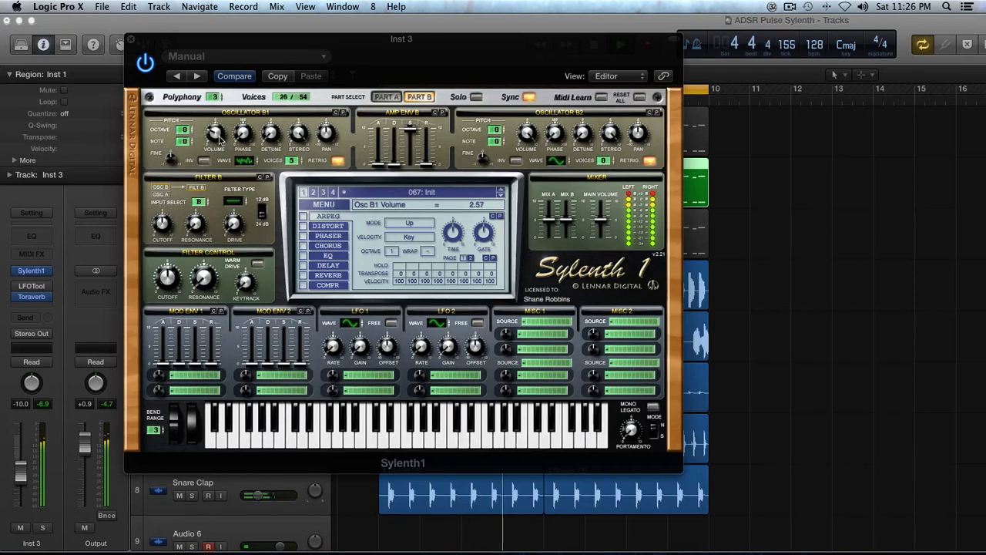
drag(219, 138, 218, 137)
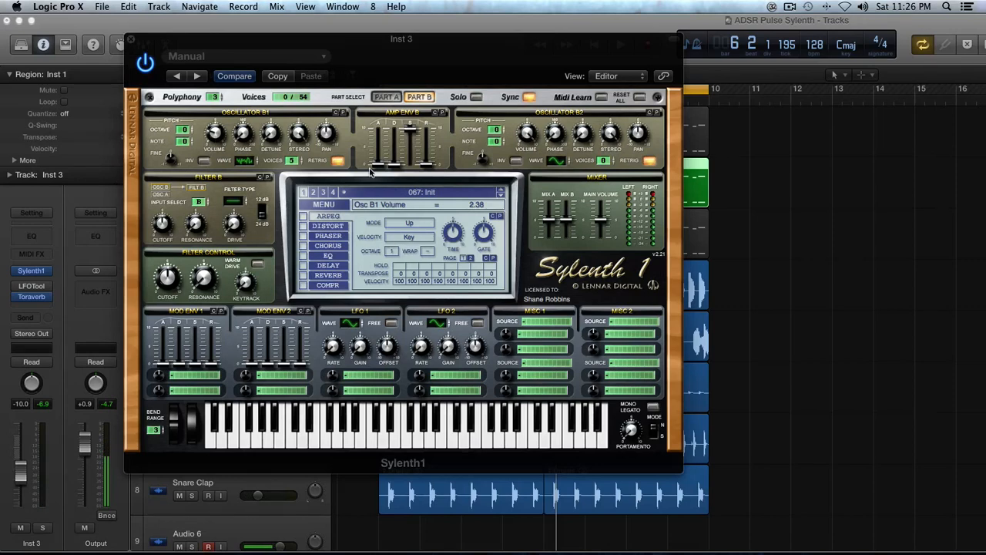
- Lengthen Amp Env B decay, lower its sustain and raise its release to 1.77
drag(393, 165, 391, 152)
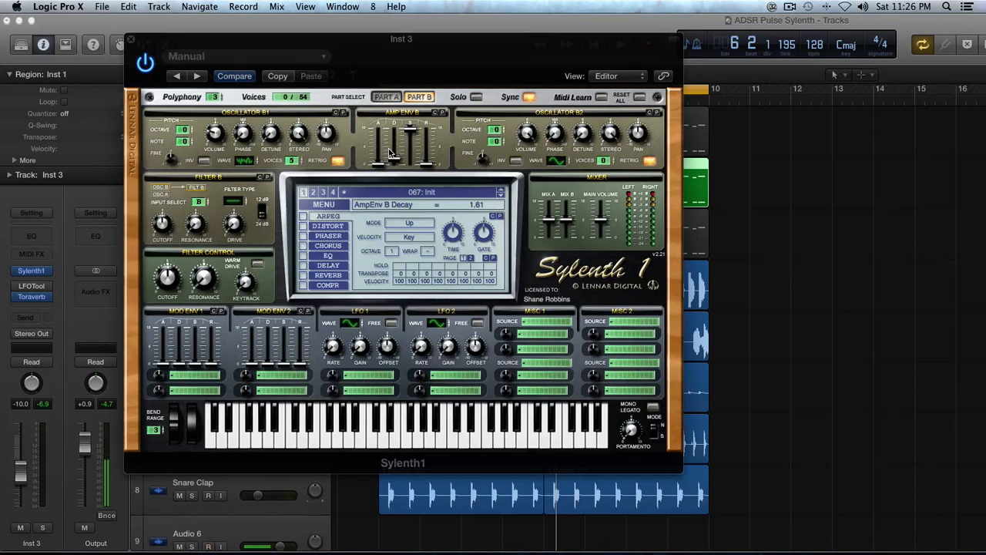
drag(390, 153, 398, 129)
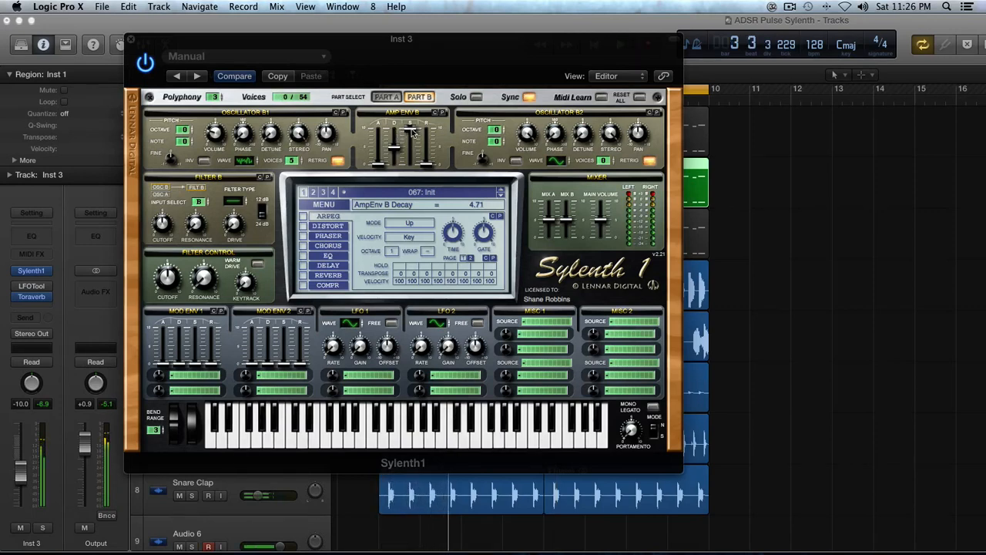
drag(412, 132, 407, 204)
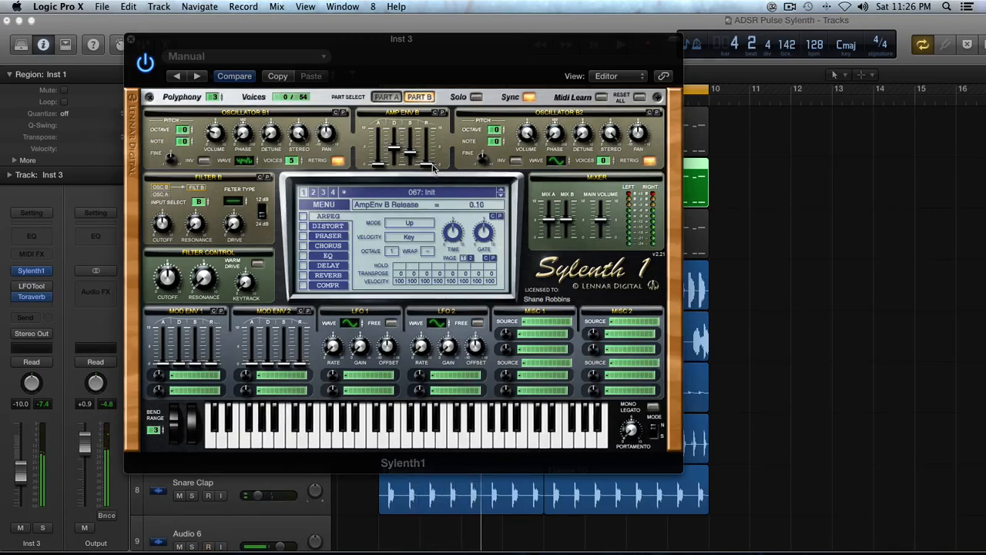
drag(433, 169, 433, 154)
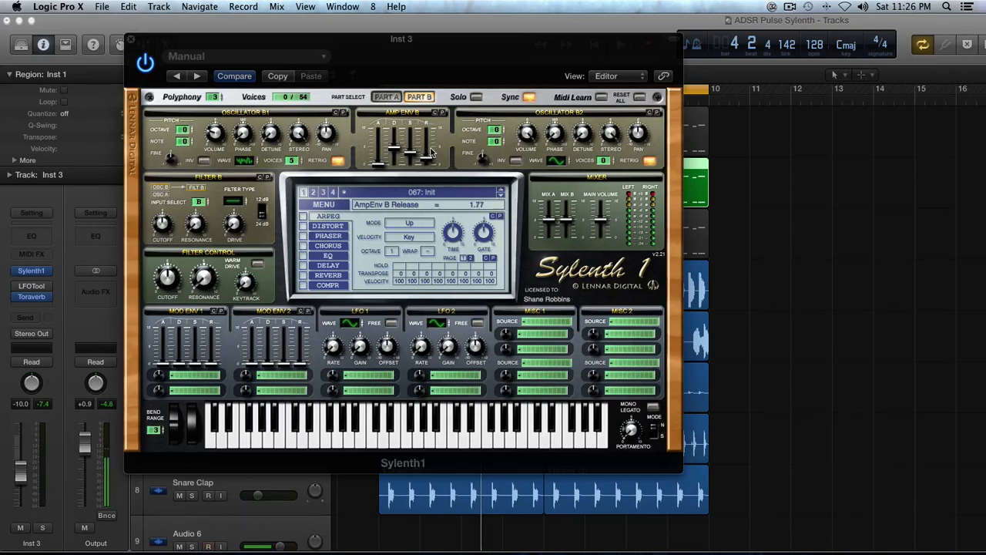
- Flip between Part A and Part B to compare settings, ending on Part B
click(393, 94)
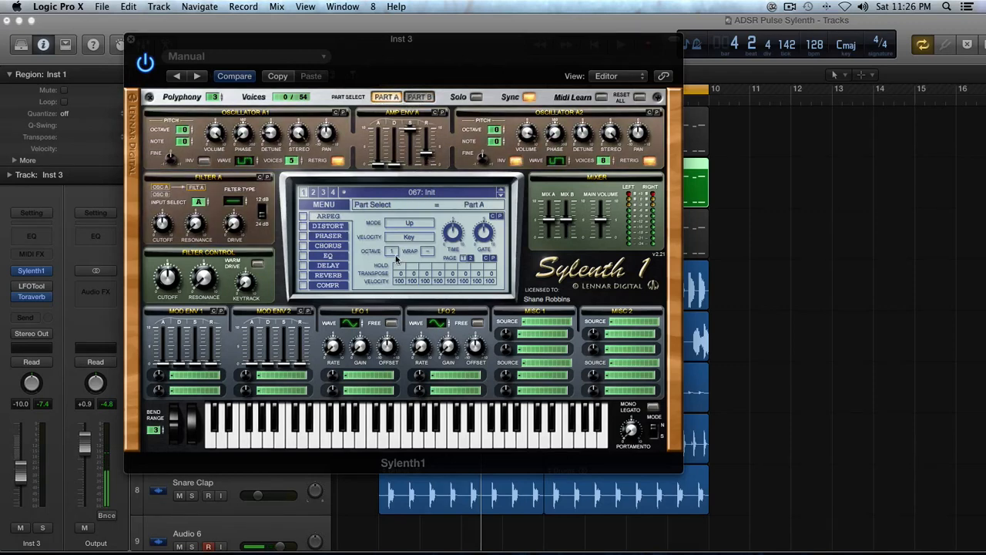
click(420, 97)
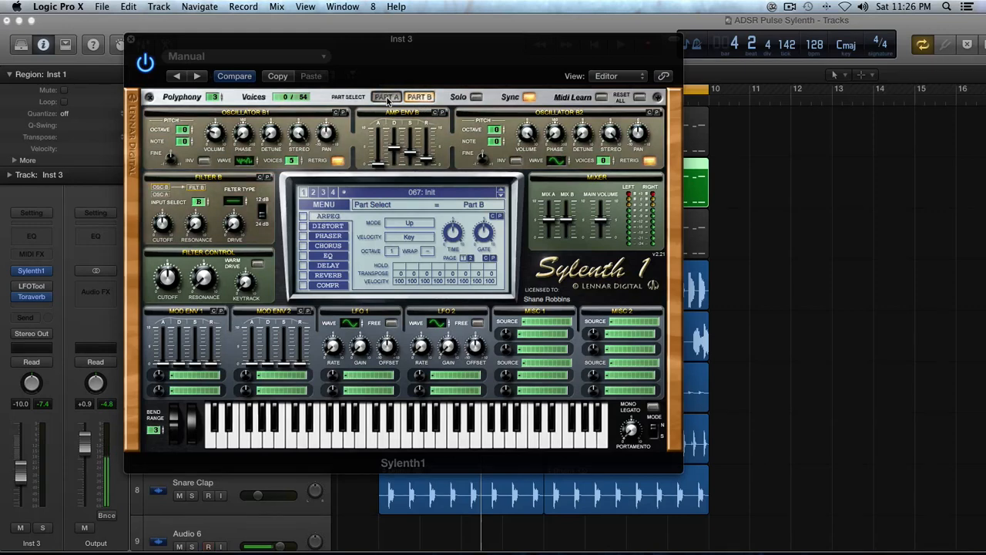
click(387, 97)
click(419, 98)
- Set Filter B to lowpass with cutoff near 846 Hz, auditioning solo, and raise Osc B1 volume to 3.81
click(233, 201)
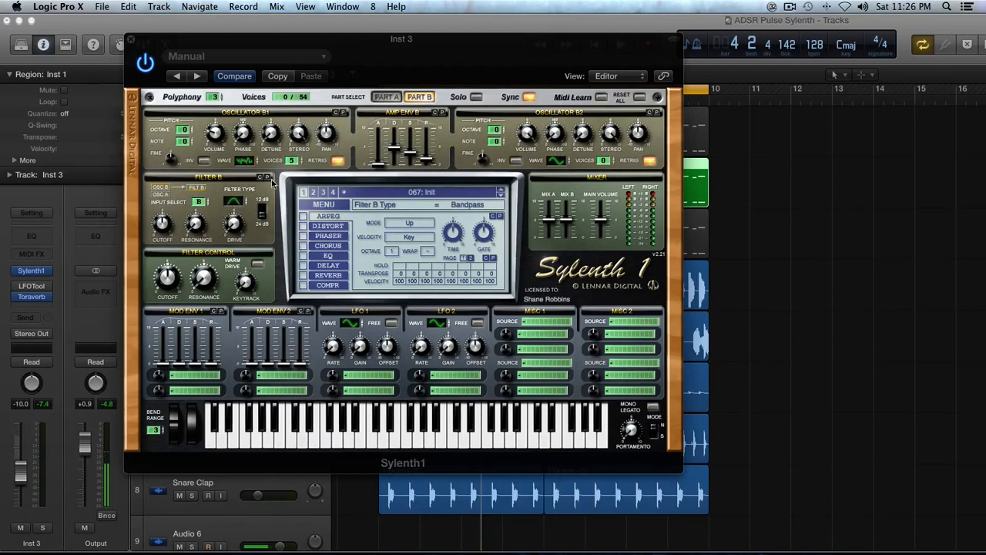
click(476, 98)
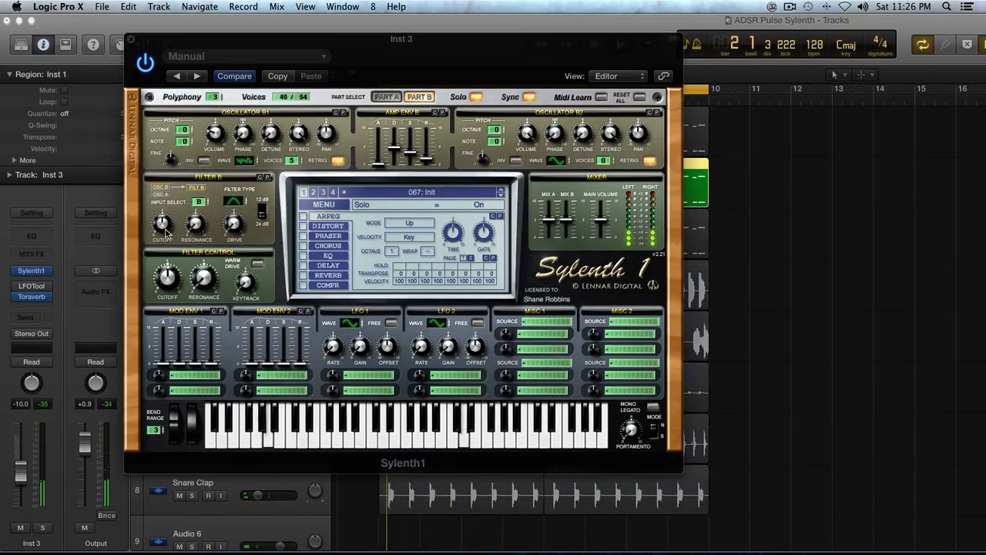
click(234, 201)
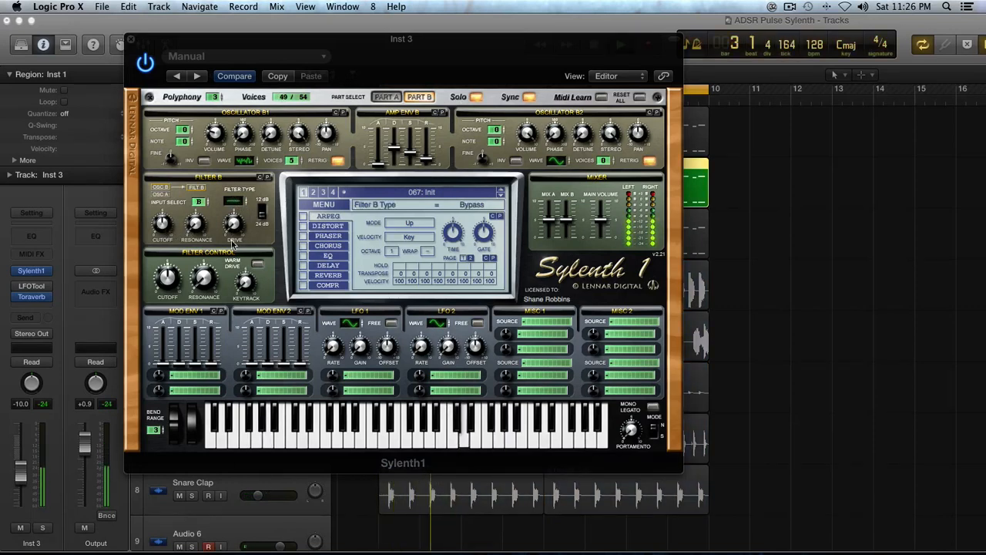
click(238, 201)
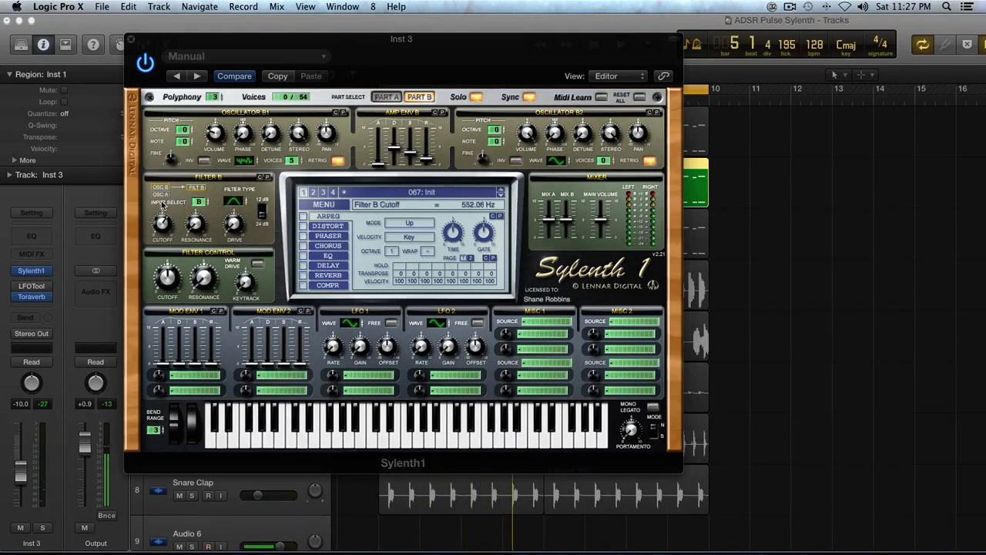
drag(163, 209, 165, 219)
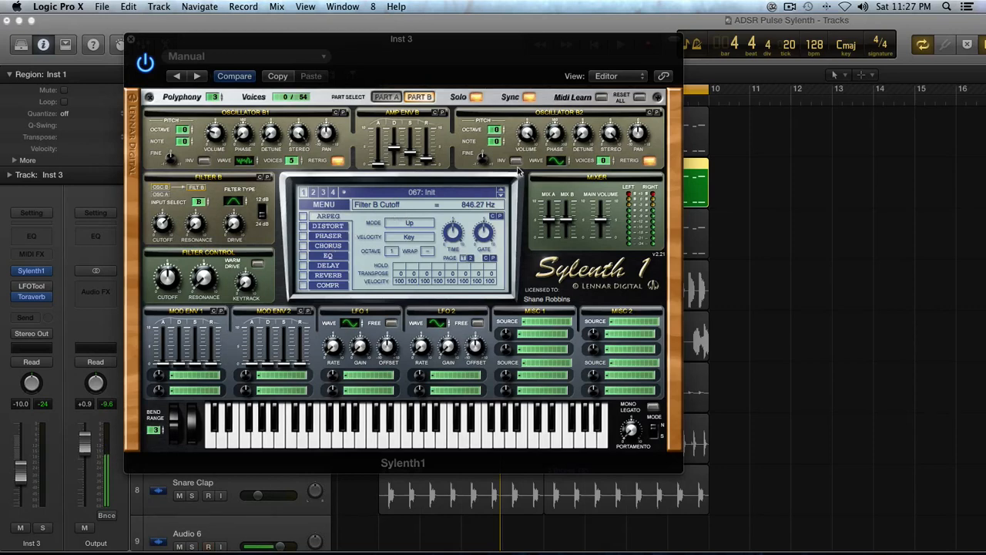
click(477, 97)
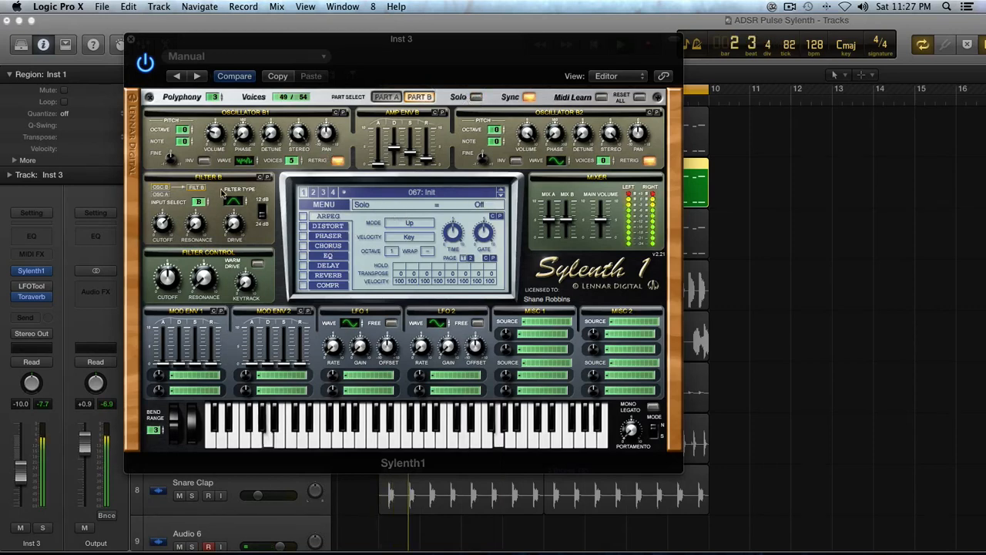
drag(217, 133, 221, 116)
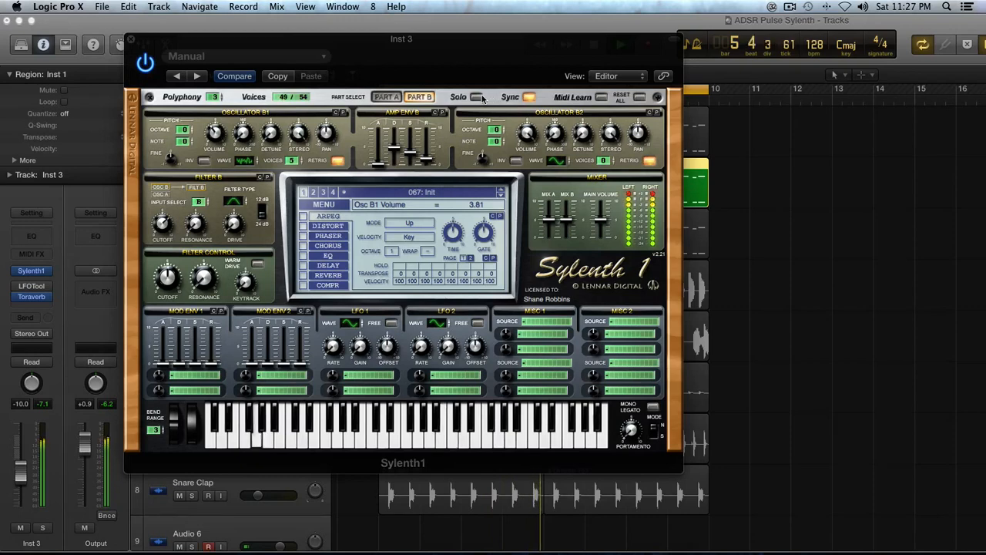
- In Part A, set Filter A to lowpass, lower its cutoff and raise drive to 2.76
click(386, 99)
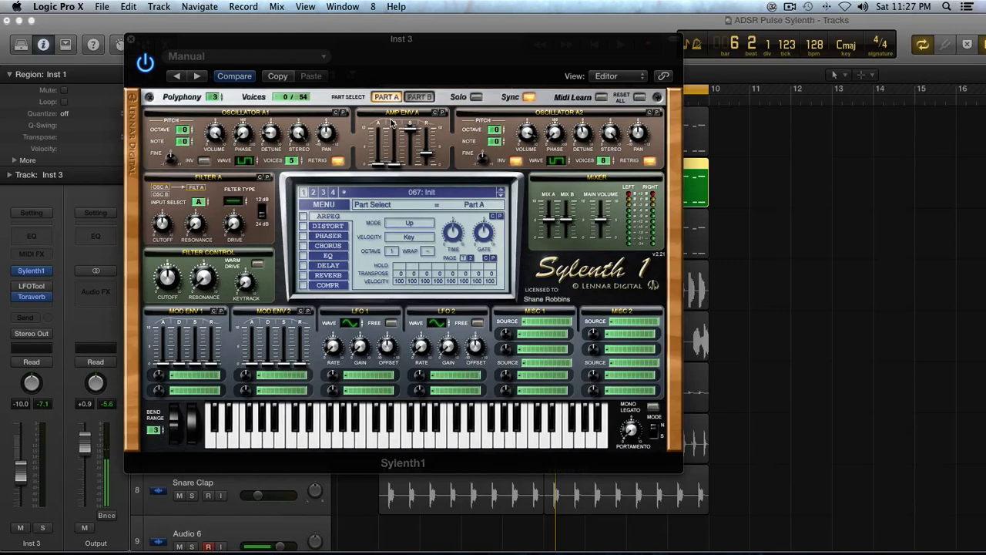
drag(233, 201, 235, 191)
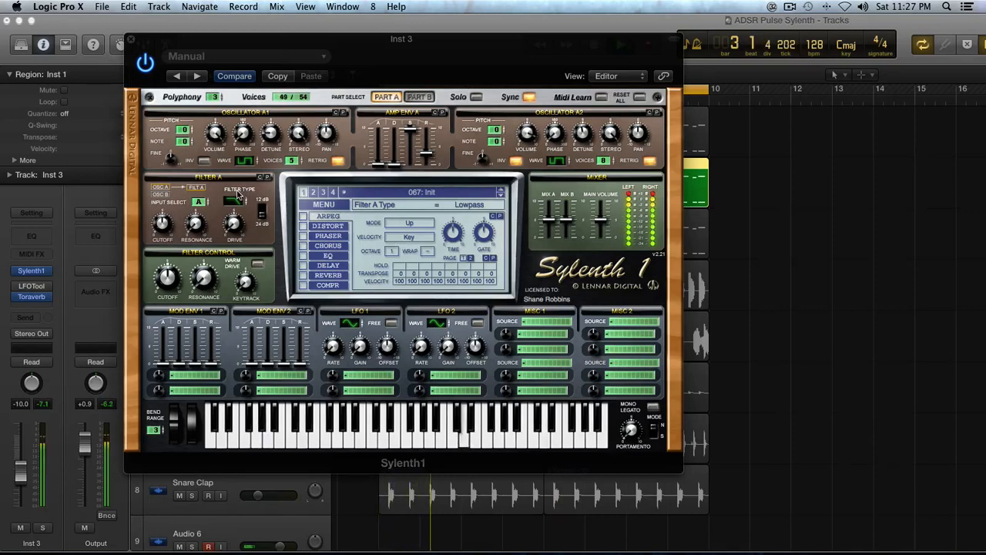
click(163, 222)
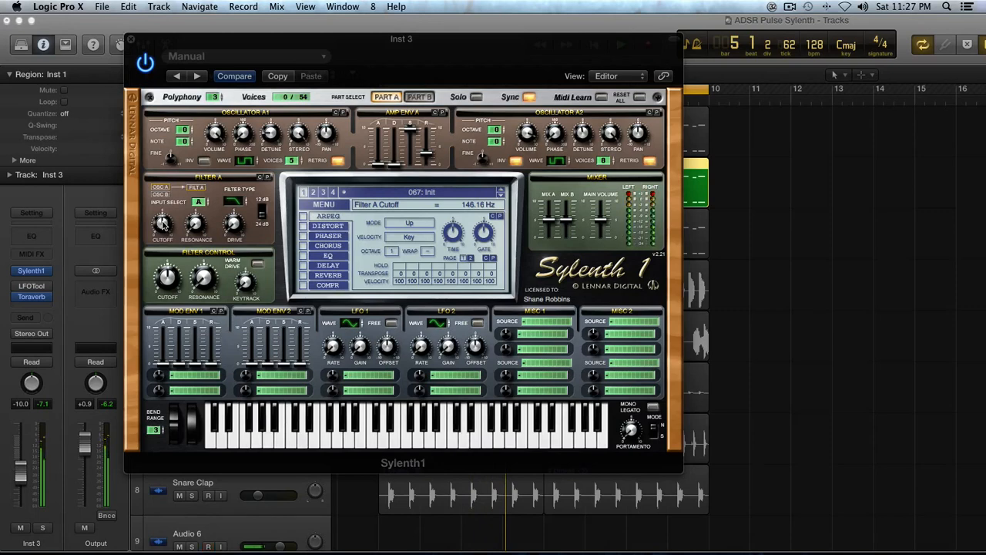
scroll(163, 222, down, 3)
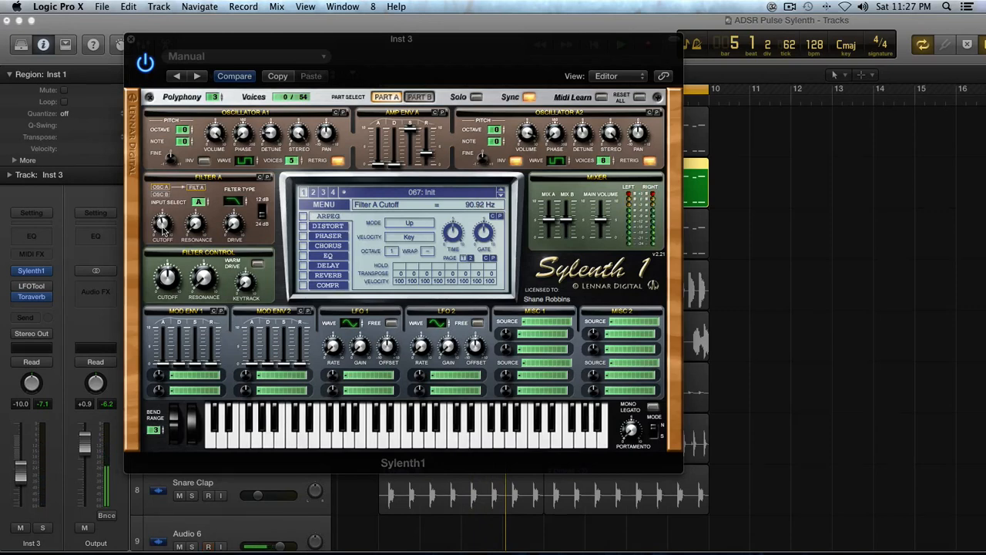
scroll(163, 222, up, 2)
mouse_move(230, 226)
mouse_down()
mouse_move(230, 200)
mouse_move(234, 217)
mouse_up()
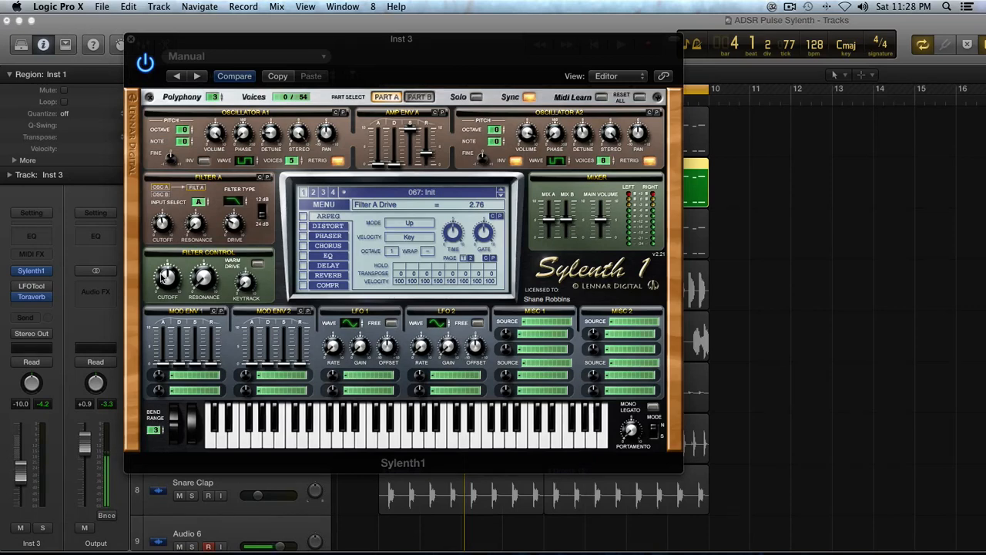
- Turn the Filter Control cutoff down to about 13.62 Hz and audition it
drag(167, 275, 162, 308)
key(space)
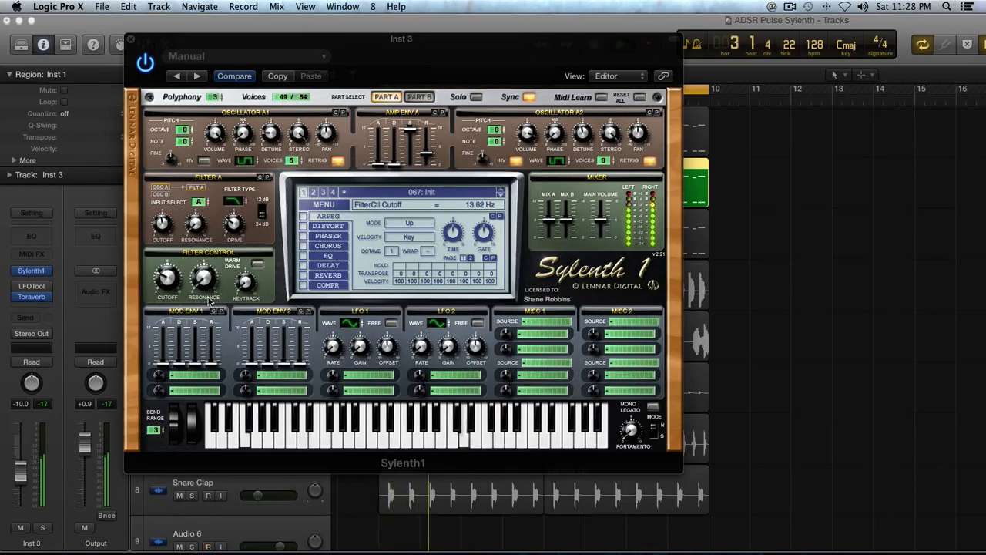
key(space)
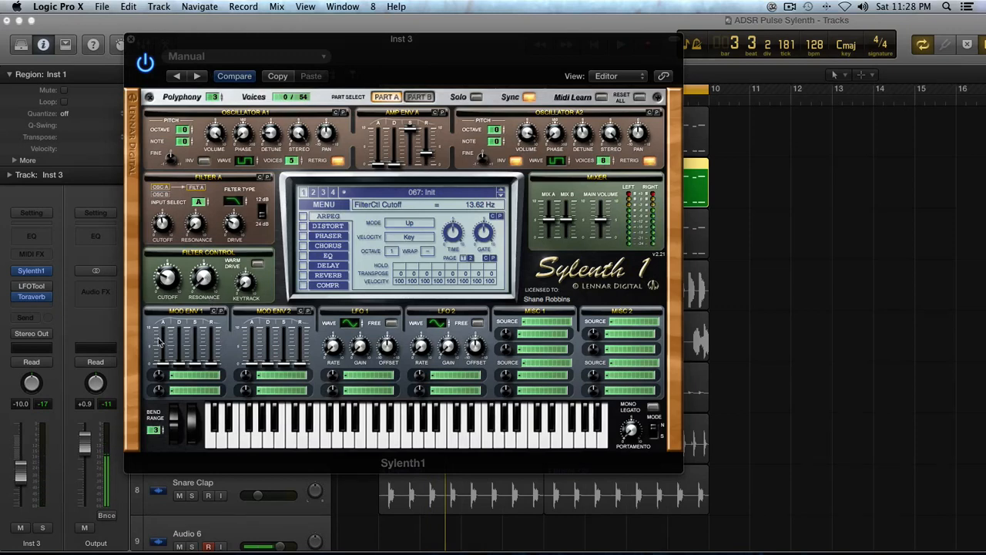
- Route Mod Env 1 to Cutoff A with a modulation amount of 8.10
click(174, 375)
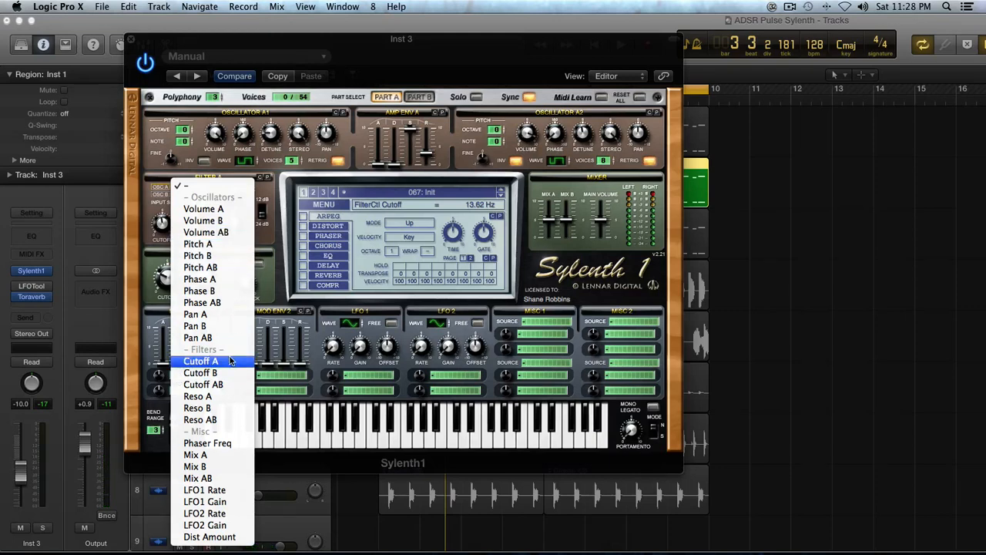
click(192, 360)
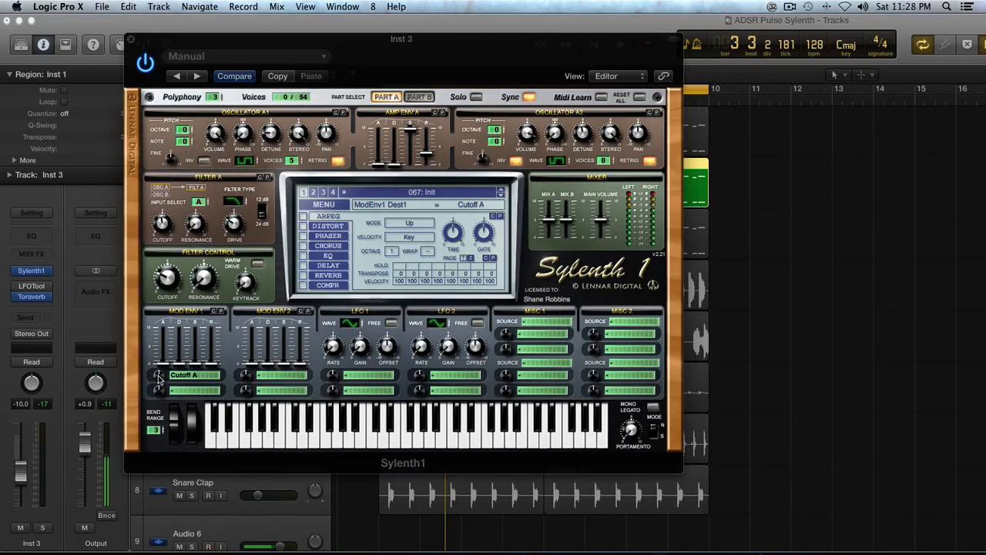
drag(158, 377, 164, 338)
key(space)
drag(159, 377, 157, 389)
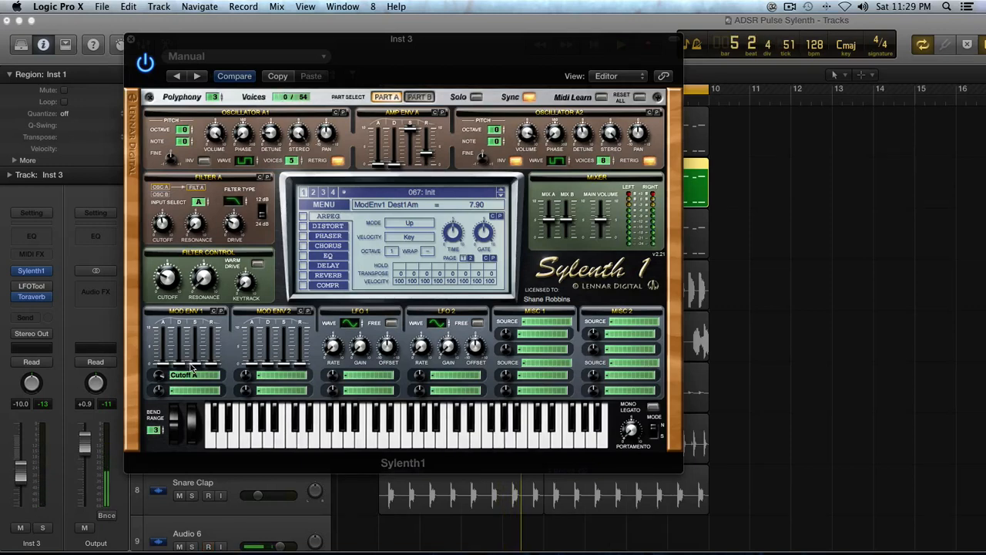
- Lengthen Mod Env 1 decay, raise sustain to 2.70 and release to 1.55, and lower main volume
drag(176, 336, 176, 346)
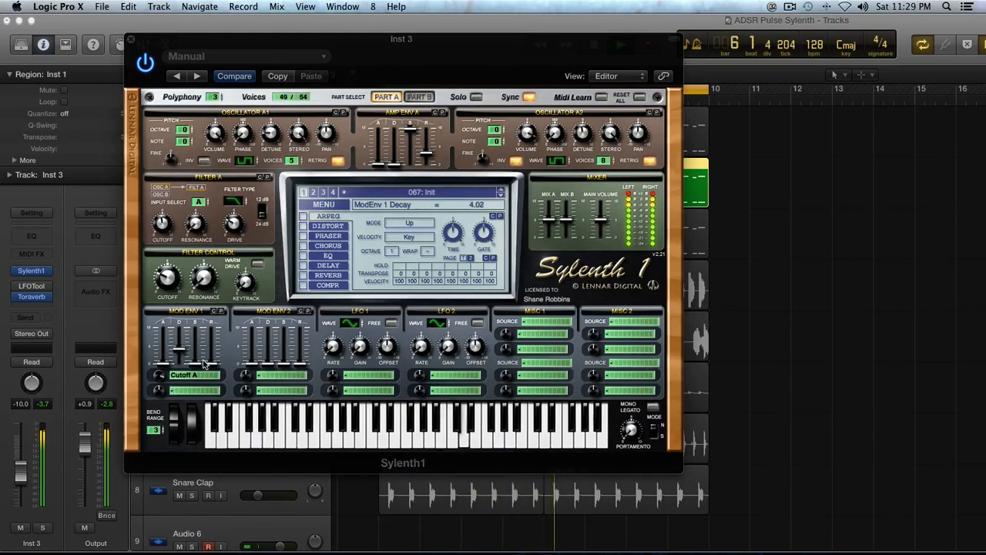
drag(198, 363, 194, 336)
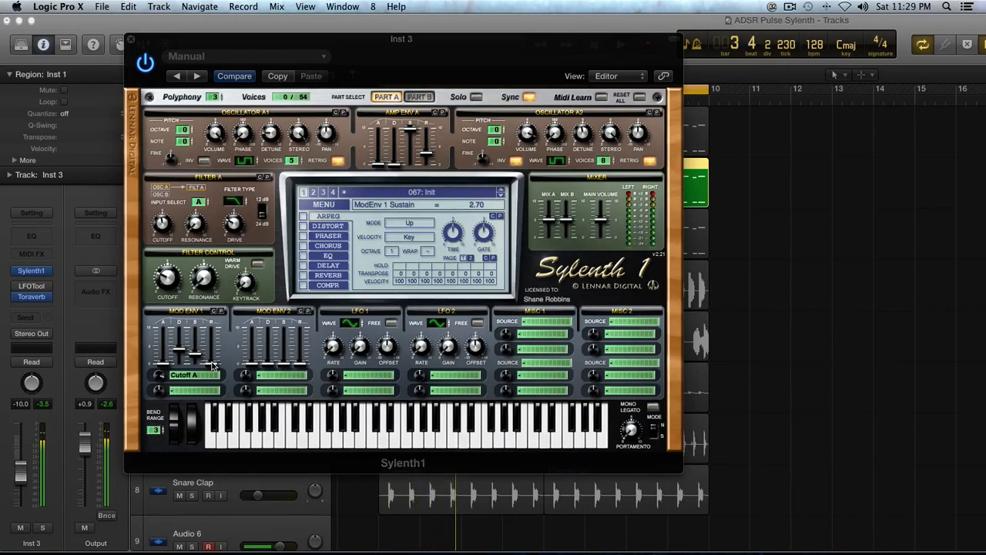
drag(212, 365, 214, 349)
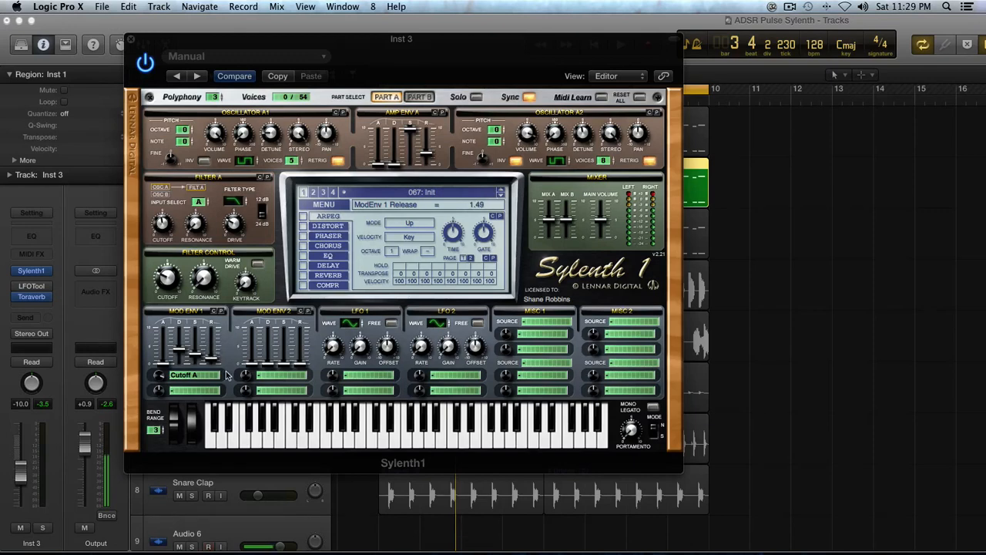
key(space)
drag(213, 358, 212, 358)
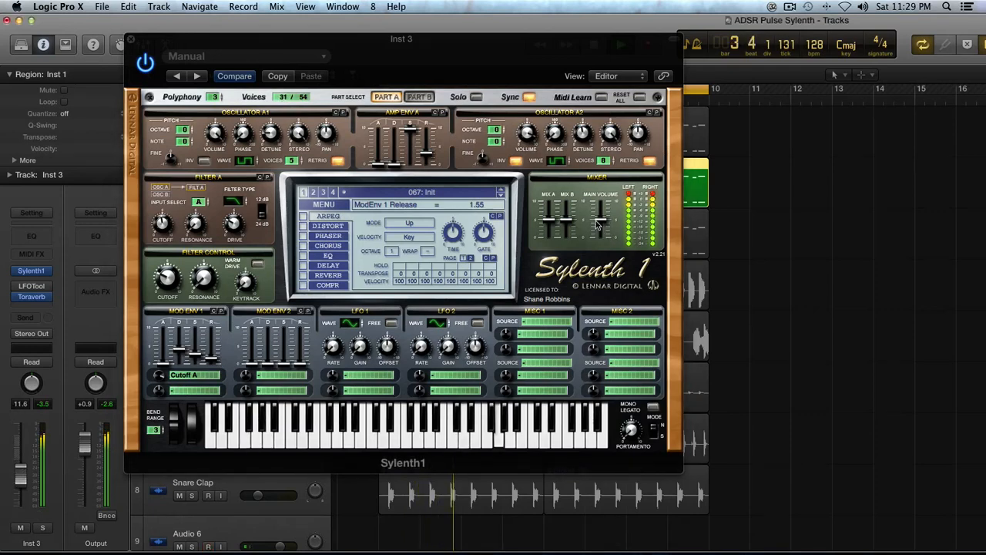
mouse_move(597, 223)
mouse_down()
mouse_move(598, 254)
mouse_move(605, 228)
mouse_up()
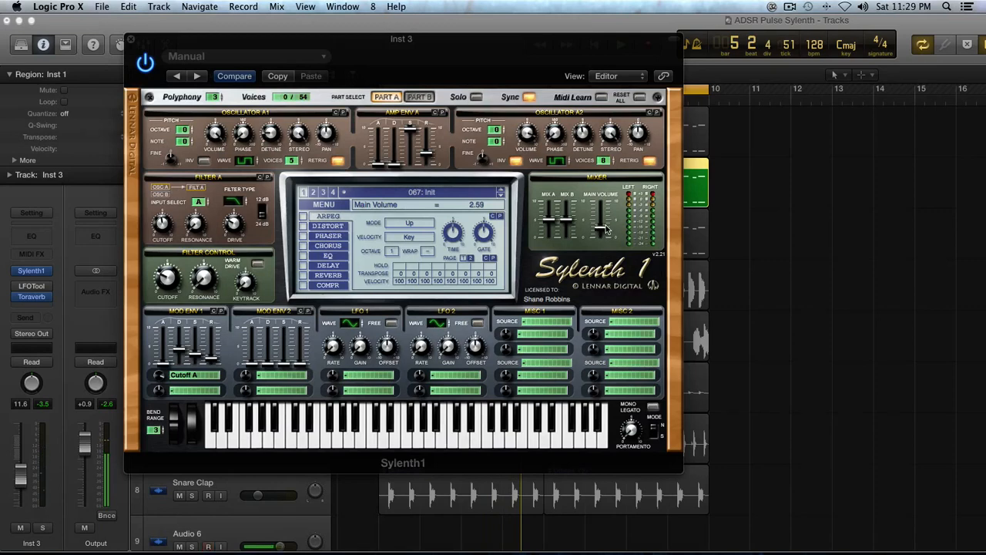
- Set Mod Env 2's two destinations to Pitch AB and Cutoff AB
click(265, 379)
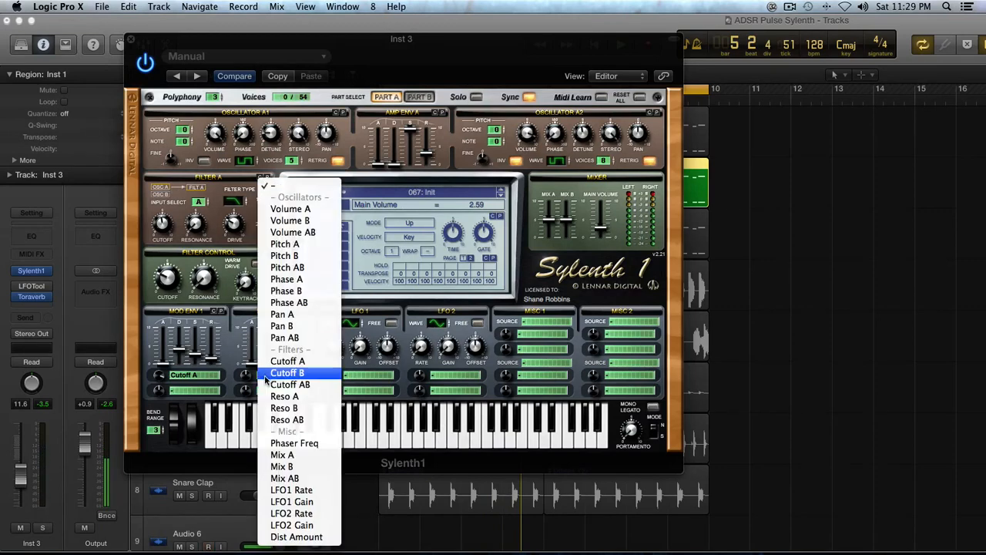
click(291, 267)
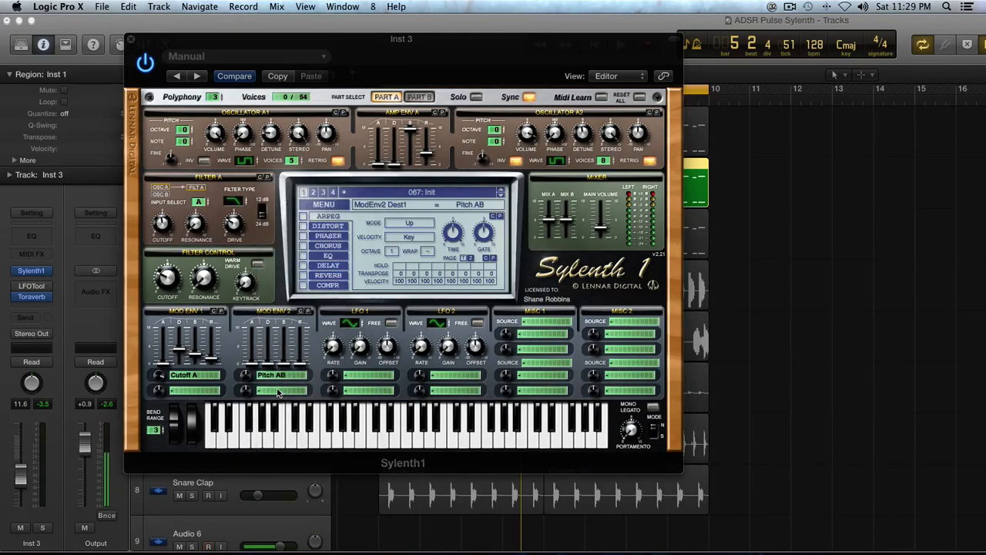
click(279, 392)
click(294, 385)
- Raise both Mod Env 2 amounts, cutoff to 10.00, and set its decay to 0.34
drag(244, 375, 254, 312)
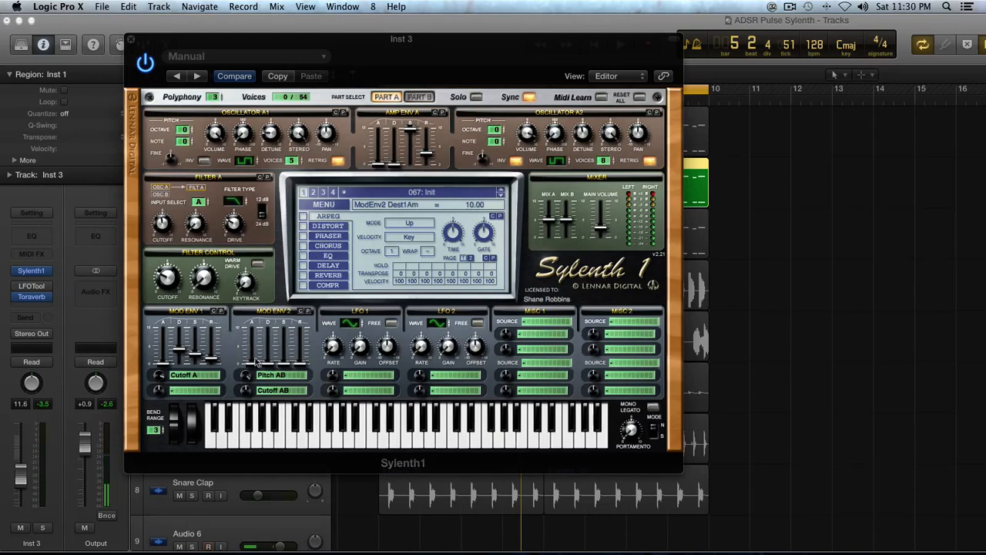
drag(245, 389, 264, 267)
click(265, 364)
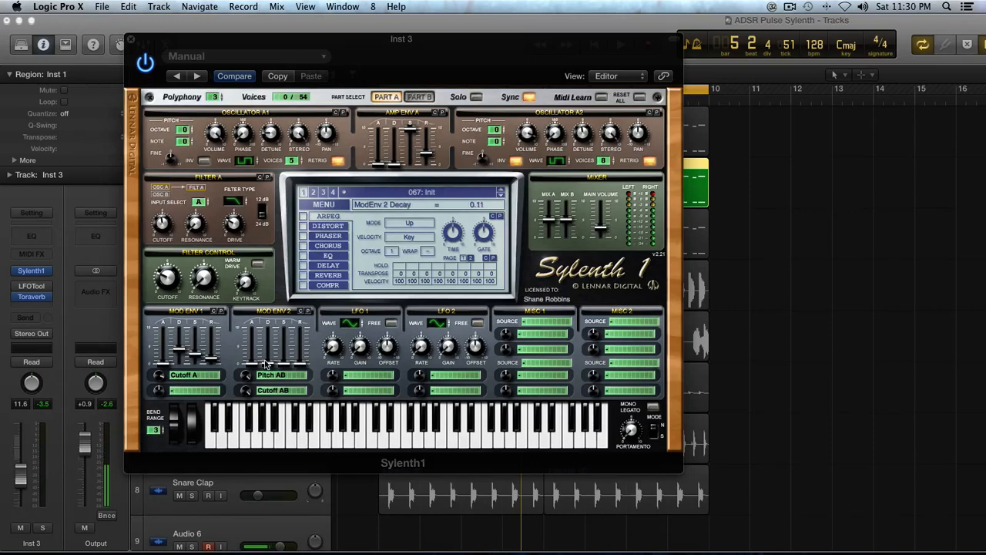
drag(265, 363, 268, 364)
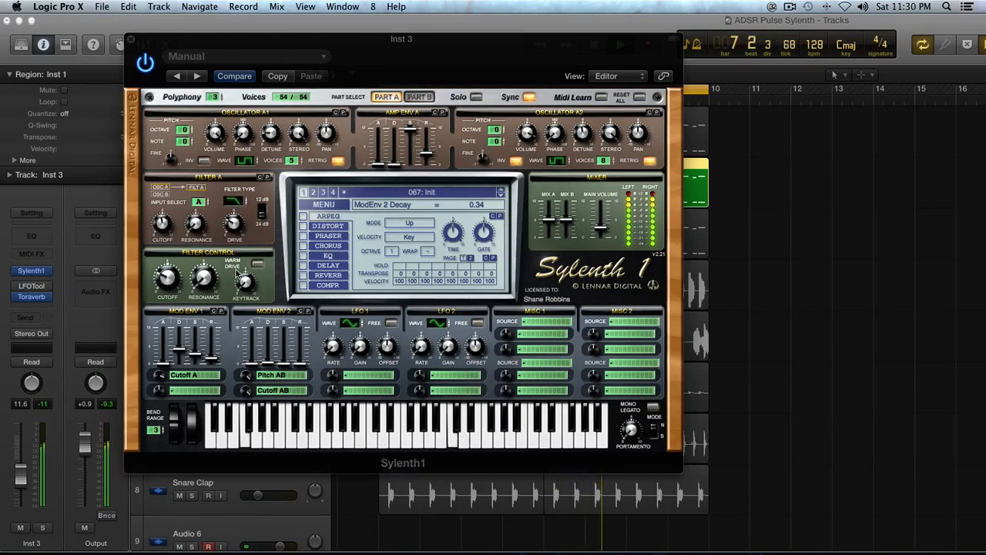
- Route LFO 1 to Phase AB with a raised amount, rate 1/1D and gain 1.95
click(355, 377)
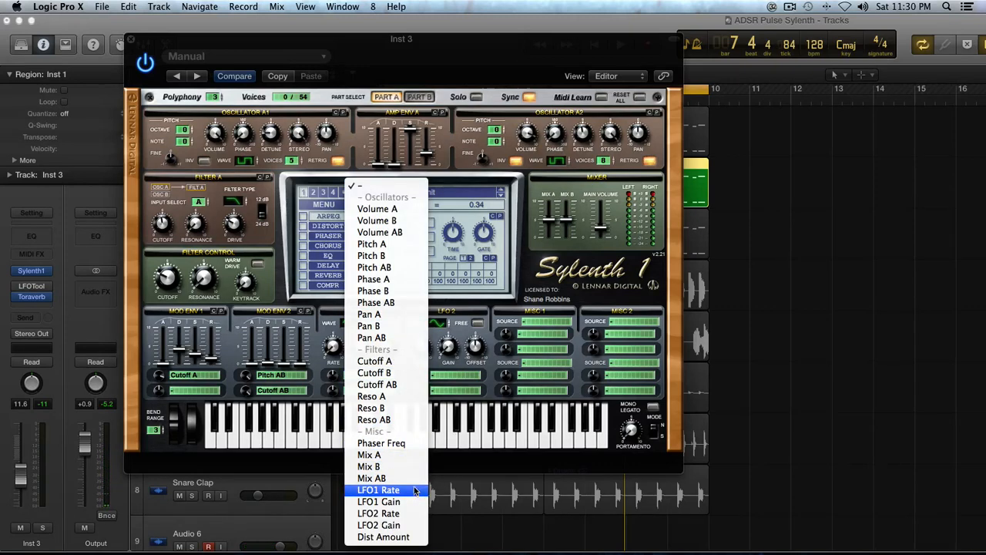
click(403, 301)
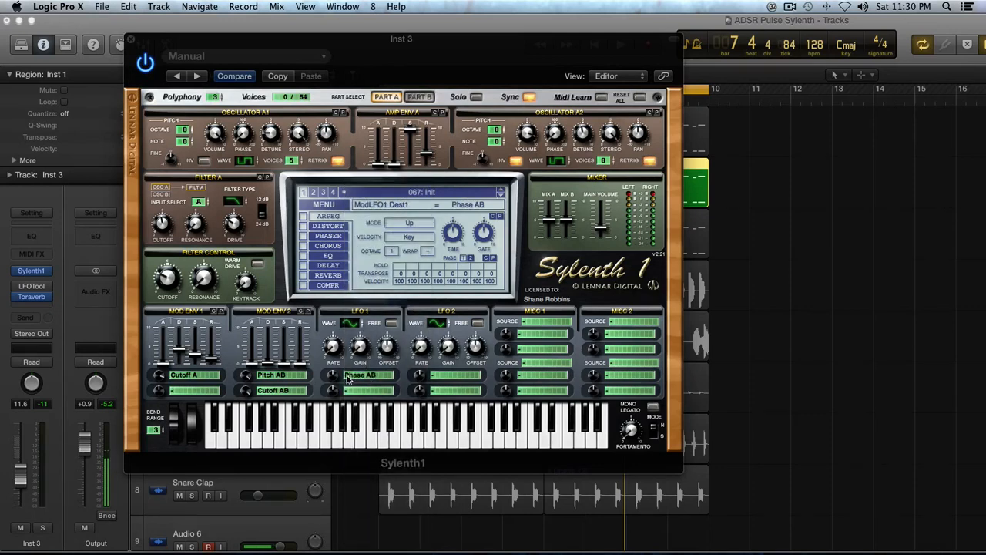
drag(337, 379, 334, 344)
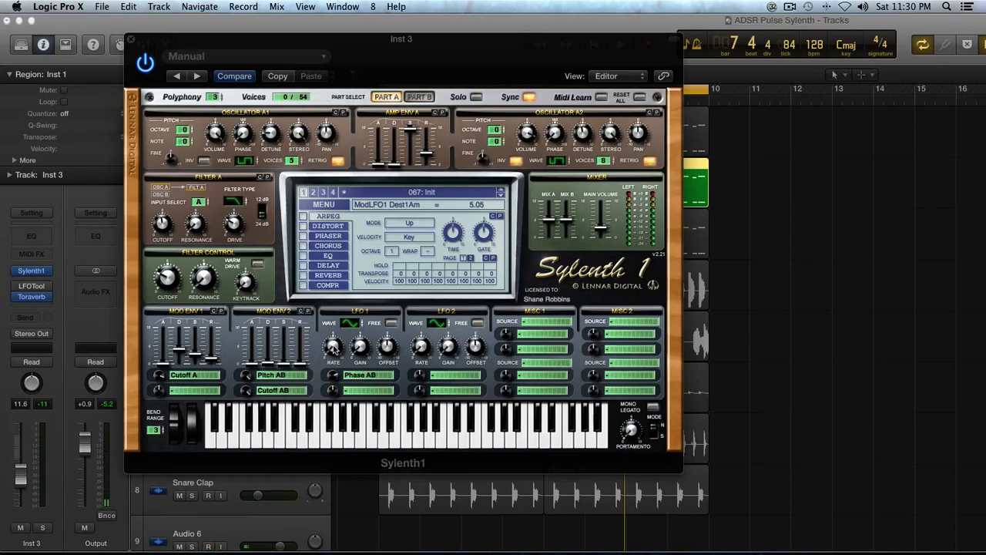
drag(332, 348, 331, 313)
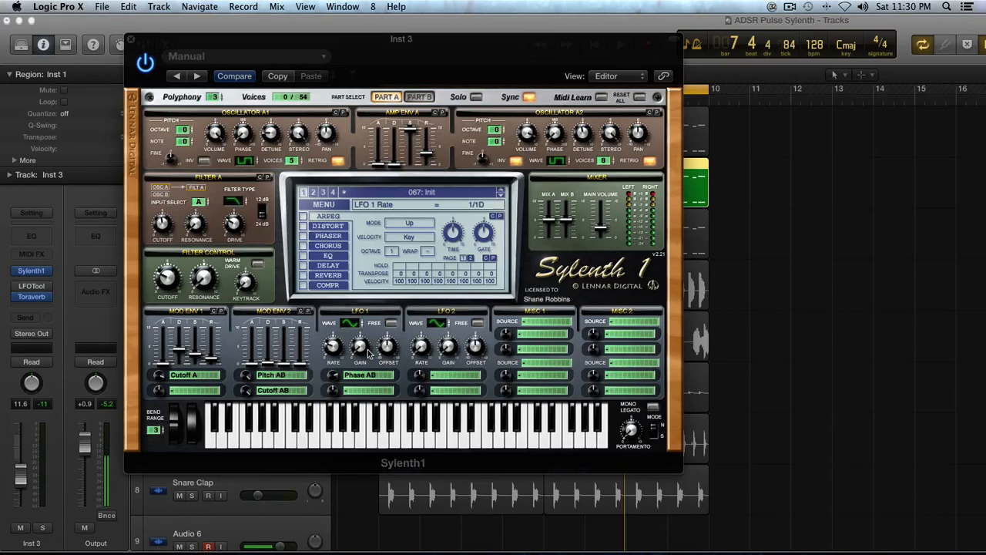
mouse_move(368, 351)
mouse_down()
mouse_move(367, 402)
mouse_move(360, 342)
mouse_up()
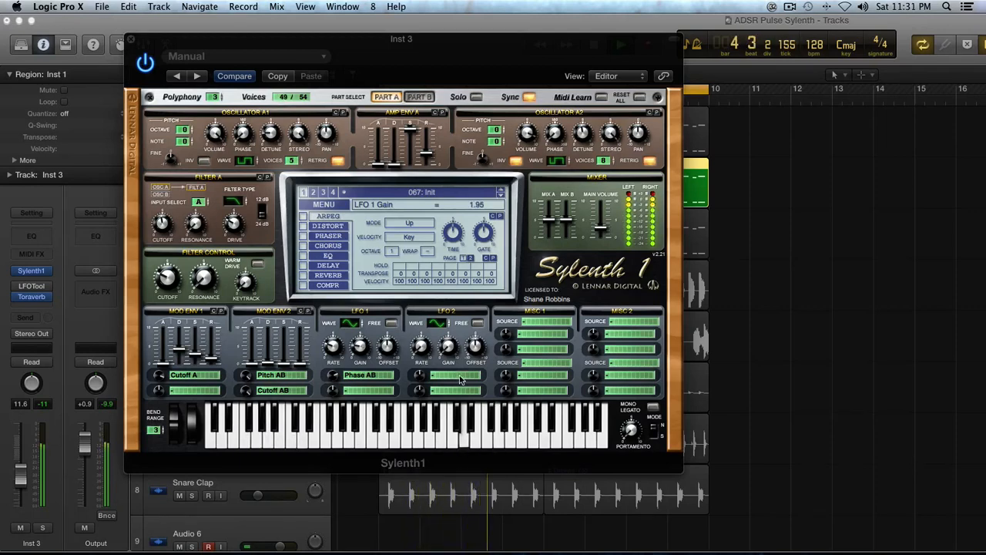
- Route LFO 2 to Pitch AB and raise its gain
click(419, 377)
click(453, 373)
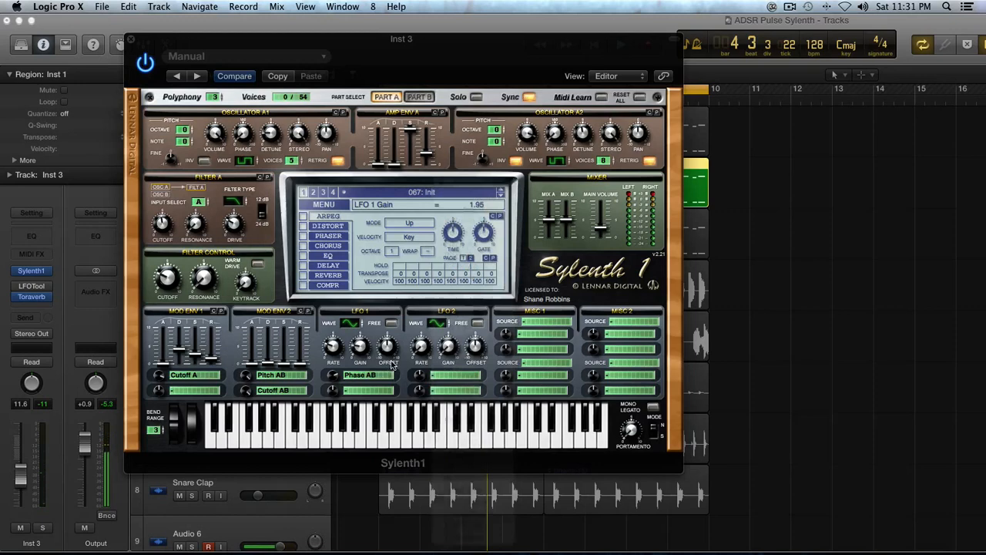
click(452, 377)
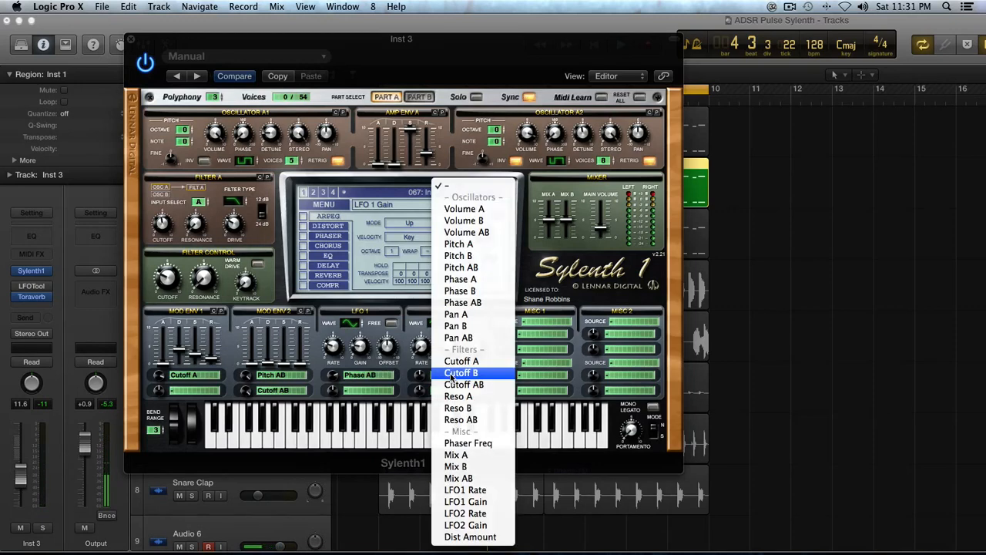
click(461, 267)
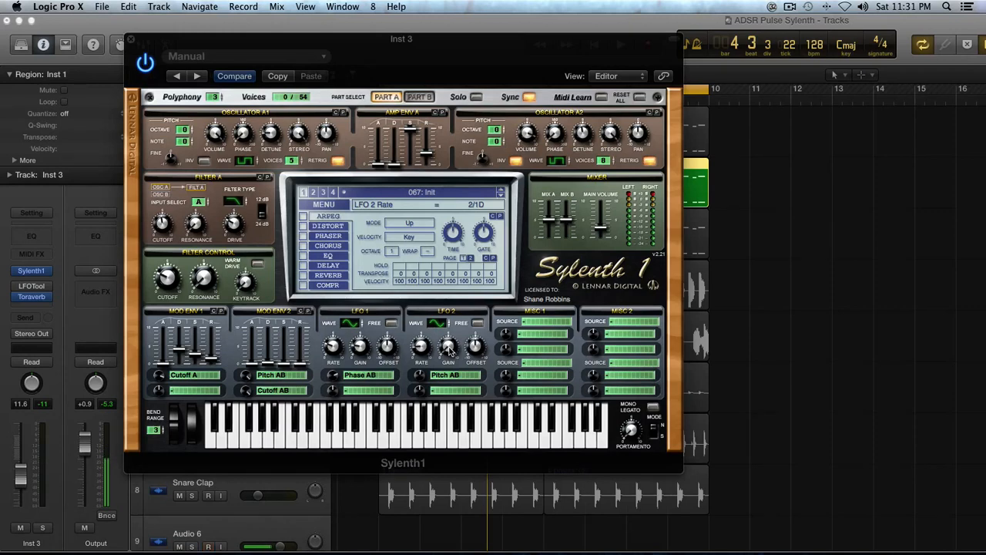
drag(448, 350, 435, 240)
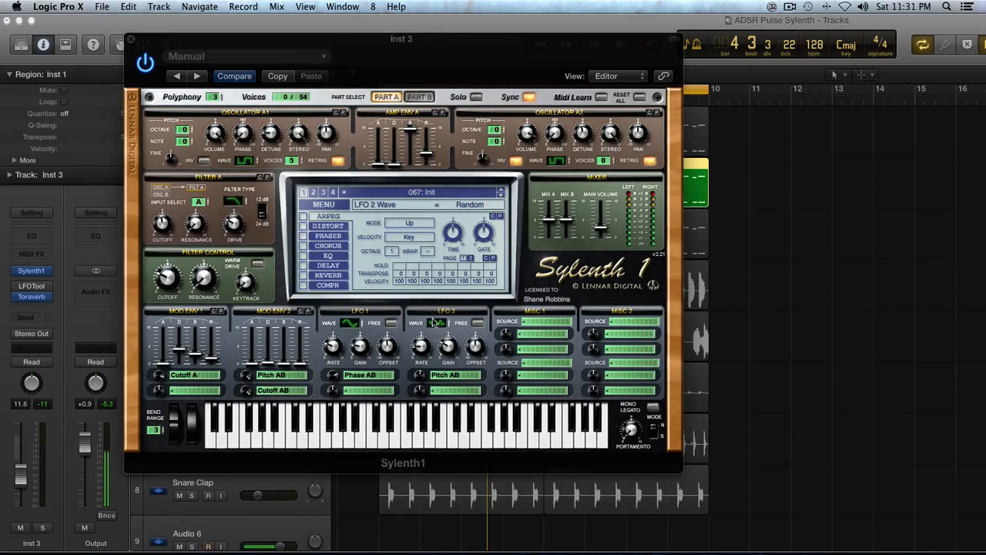
- Set LFO 2 to a Random wave, checking Part B before returning to Part A
click(419, 97)
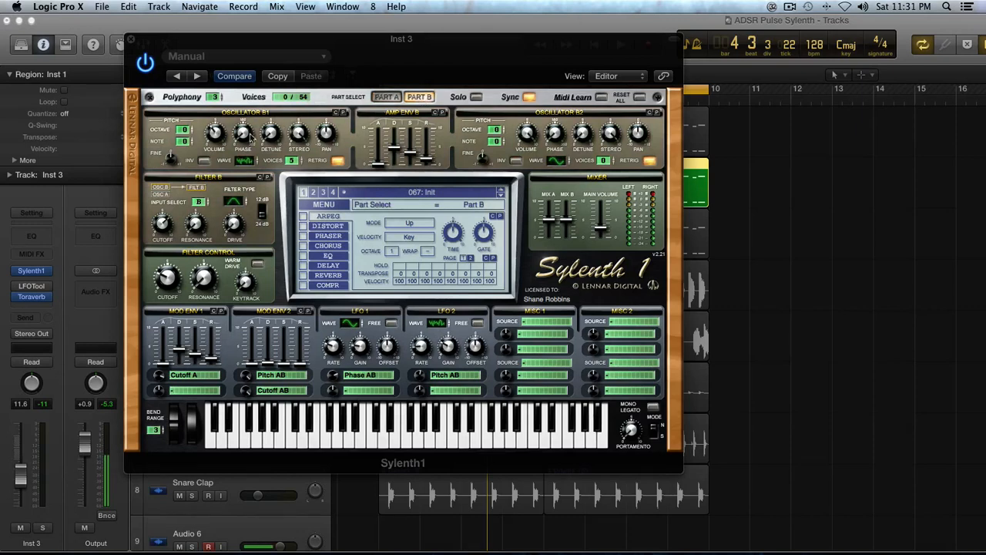
click(243, 161)
click(387, 96)
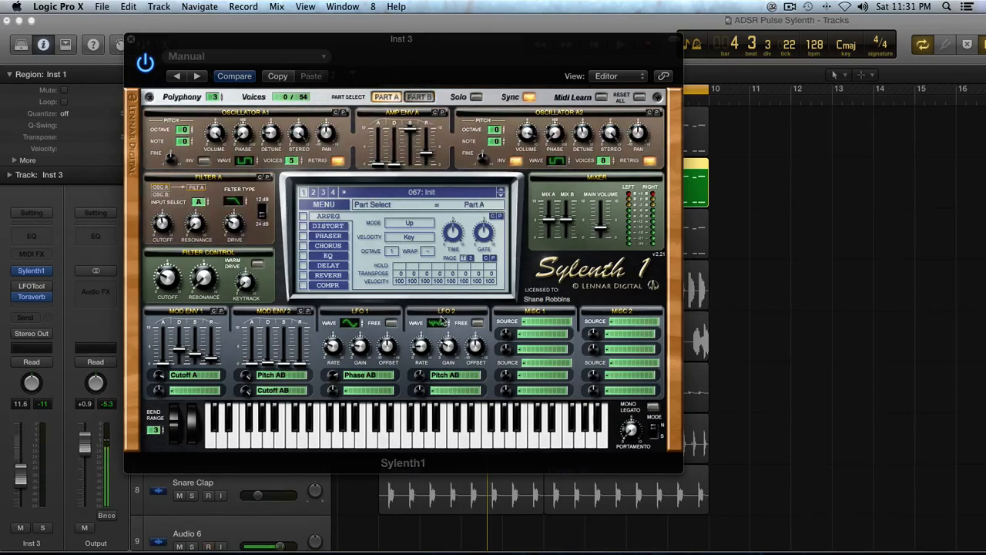
click(434, 325)
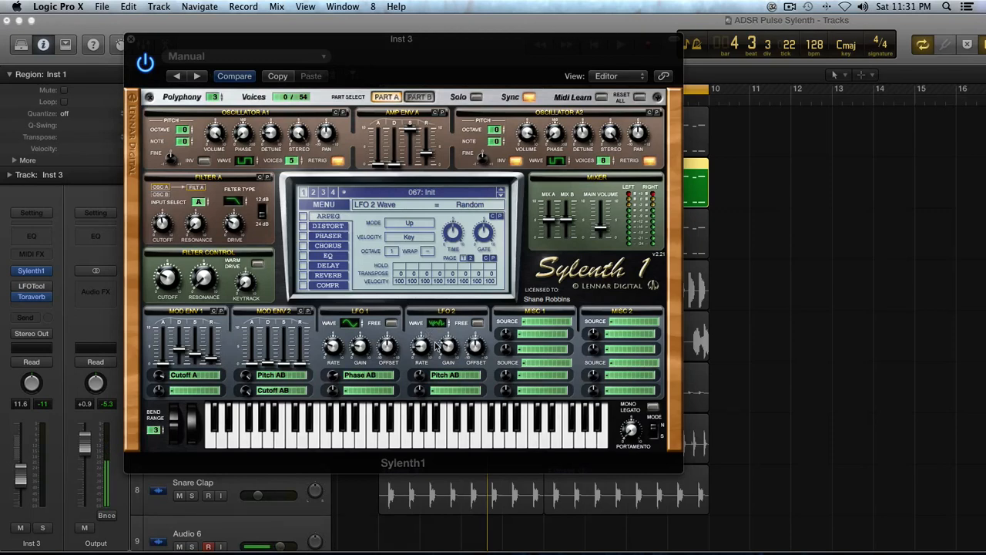
- Enable Clip distortion at amount 2.62 with dry/wet lowered to 38.10%
key(space)
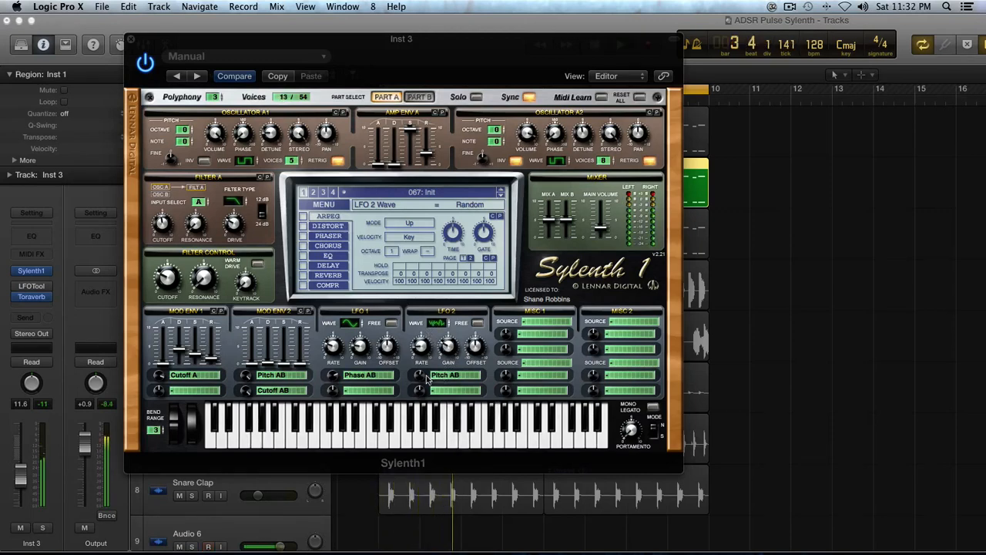
click(304, 227)
click(324, 226)
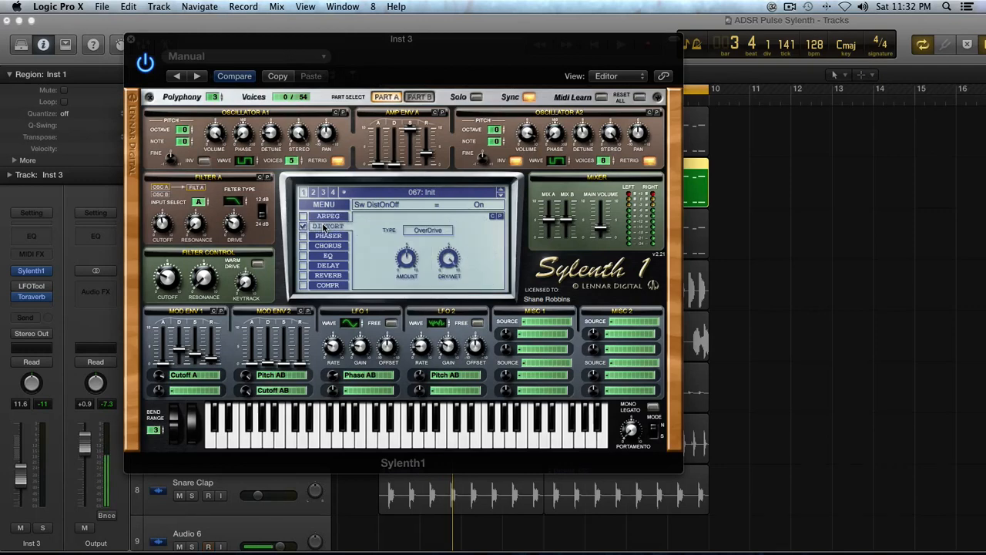
click(422, 226)
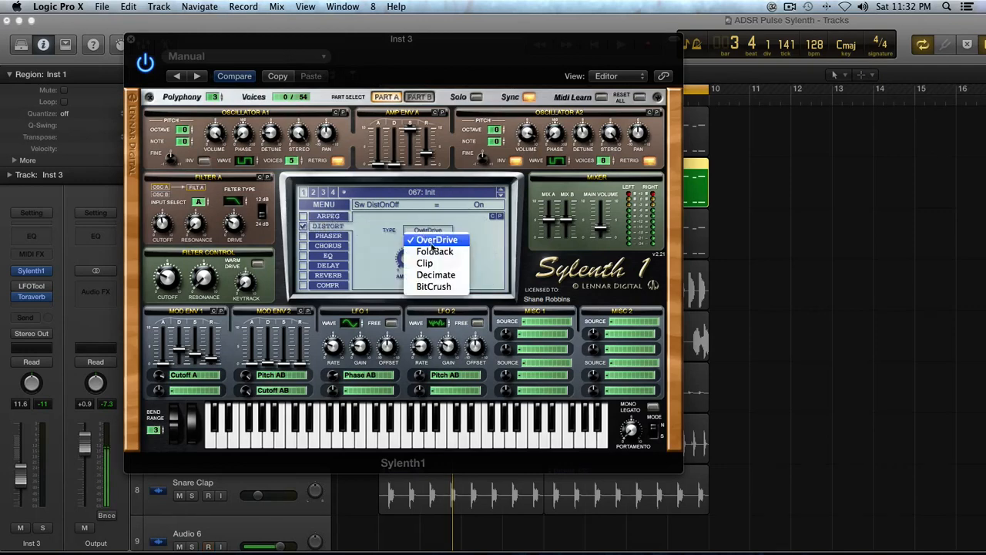
click(409, 262)
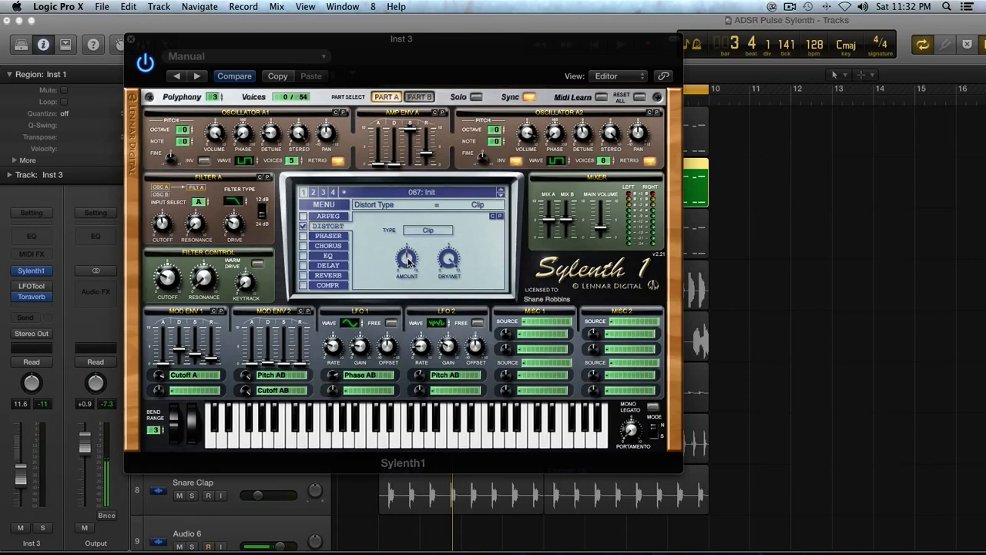
mouse_move(408, 263)
mouse_down()
mouse_move(408, 280)
mouse_move(407, 270)
mouse_up()
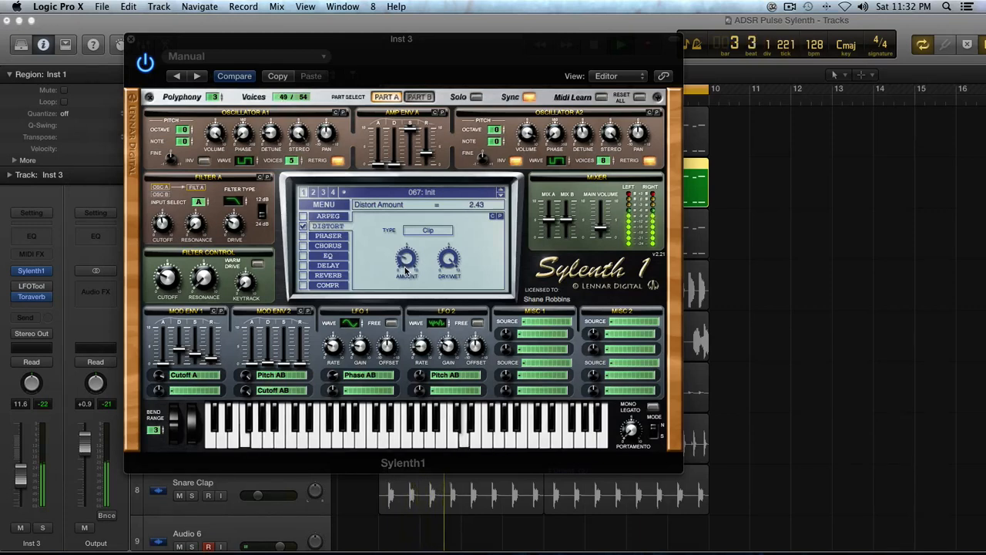
drag(406, 270, 407, 268)
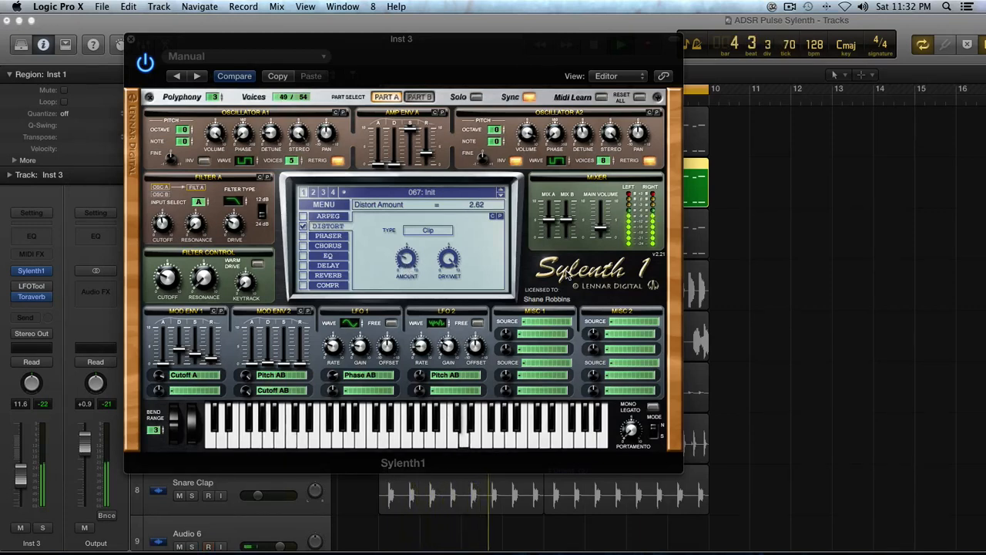
key(space)
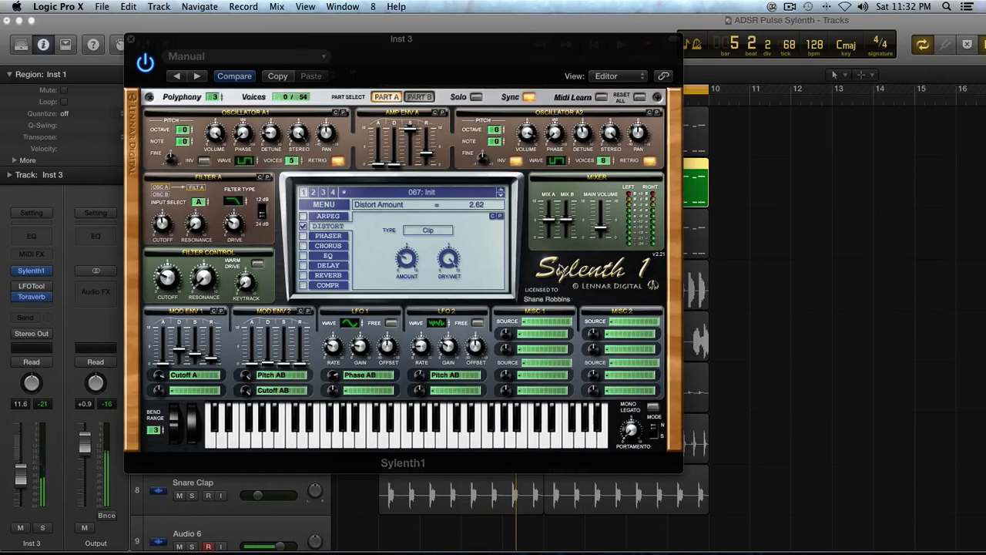
drag(449, 262, 462, 360)
key(space)
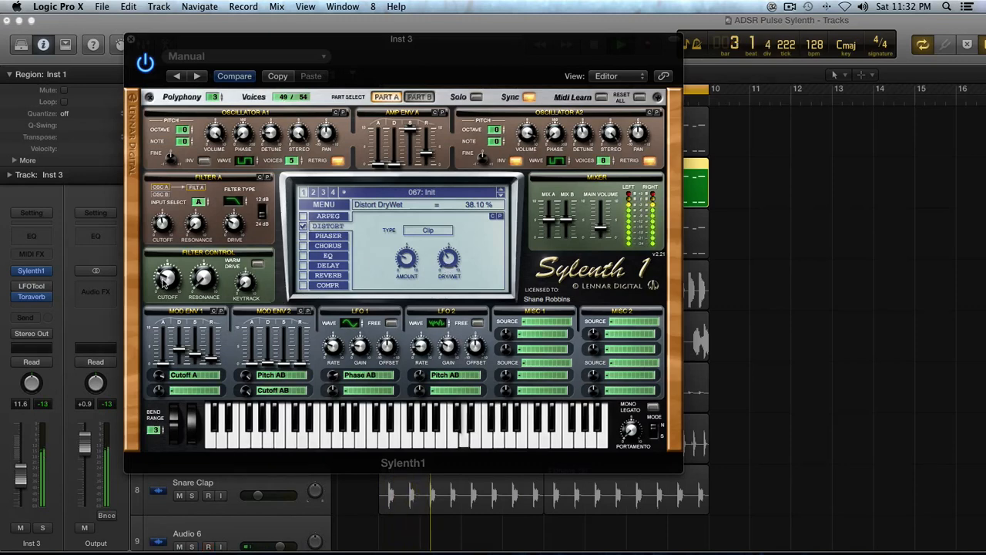
- Raise the Filter Control cutoff to 30.52 Hz
click(166, 278)
drag(163, 278, 164, 276)
key(space)
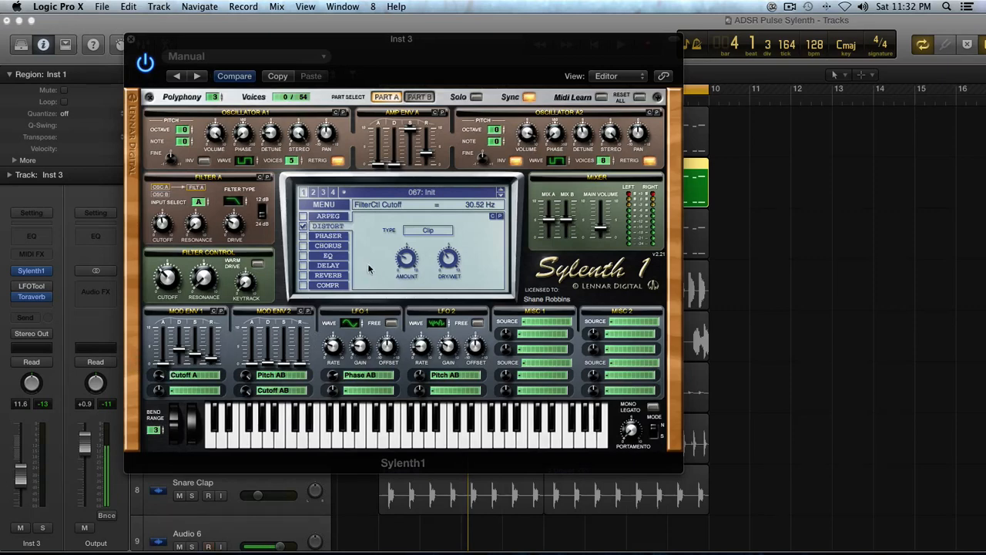
- Turn on the phaser with LFO gain 0.38, feedback 0.48% and dry/wet 16.67%
click(323, 237)
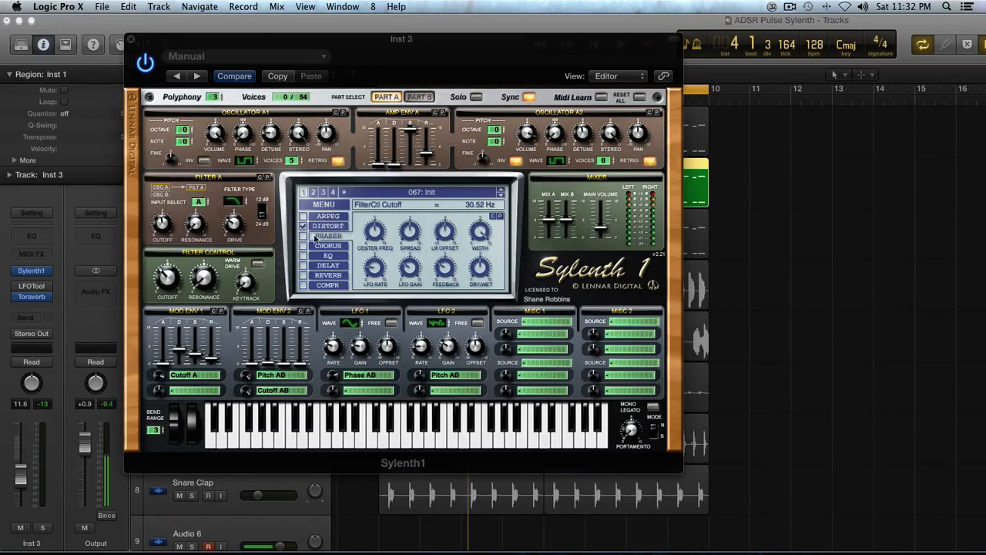
click(304, 237)
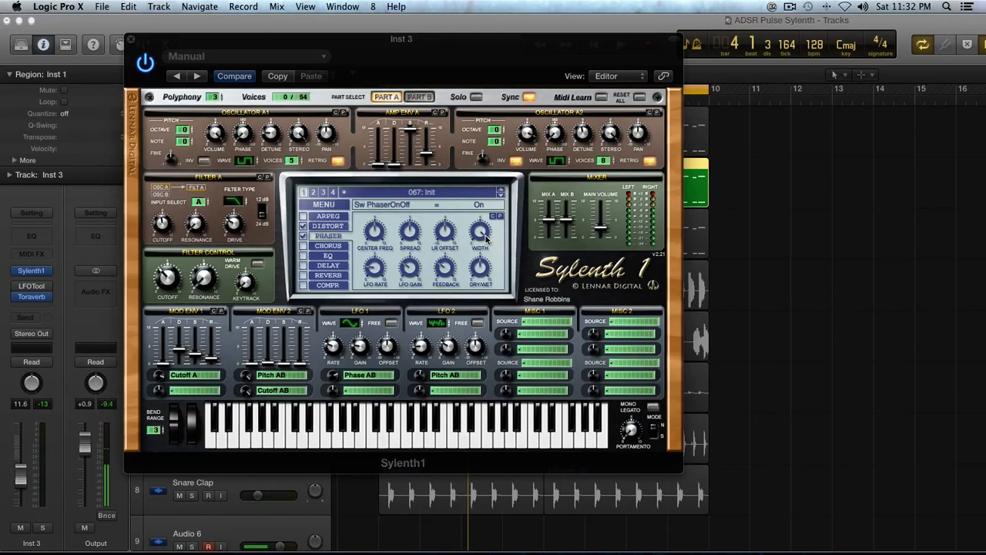
click(376, 268)
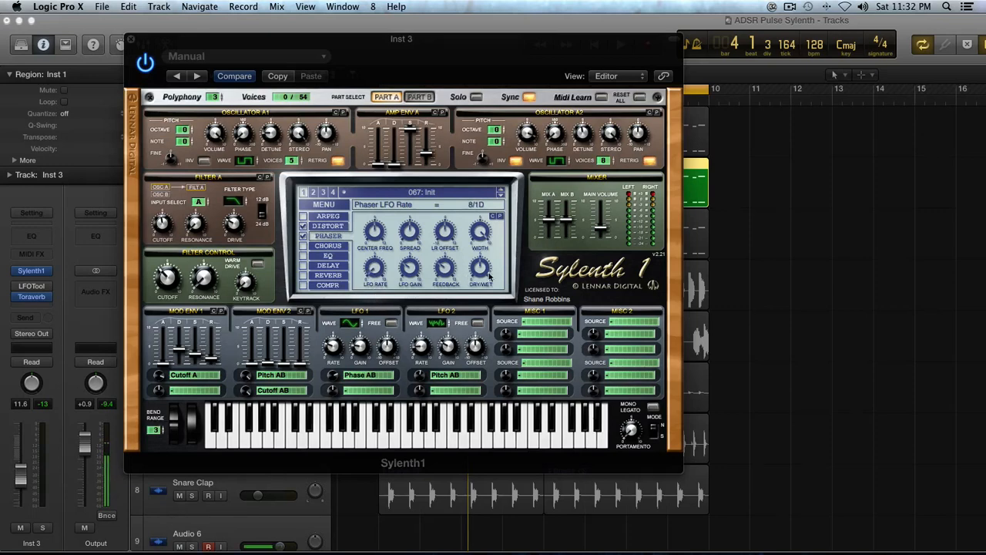
click(408, 267)
drag(405, 293, 411, 276)
key(space)
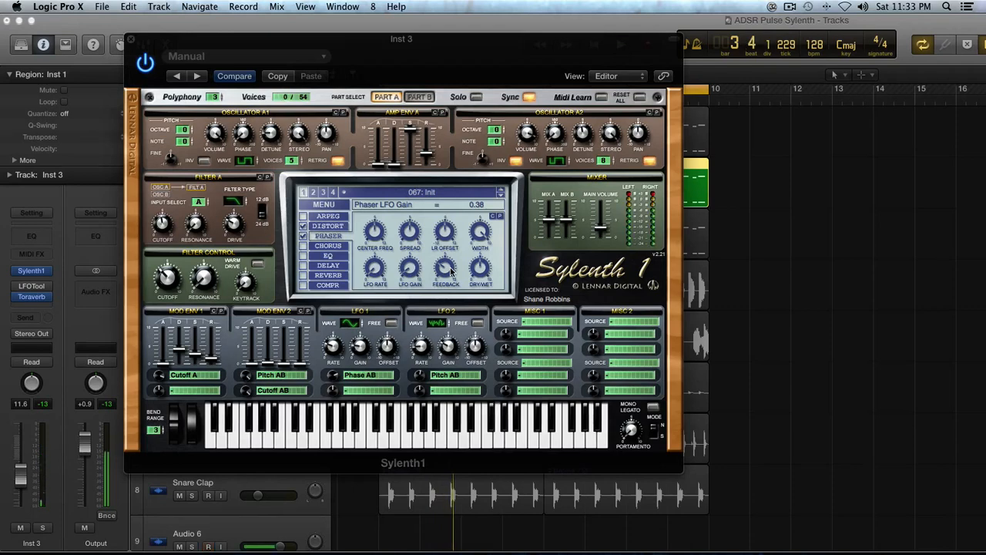
drag(451, 271, 451, 311)
mouse_move(479, 268)
mouse_down()
mouse_move(485, 300)
mouse_move(477, 275)
mouse_move(479, 283)
mouse_up()
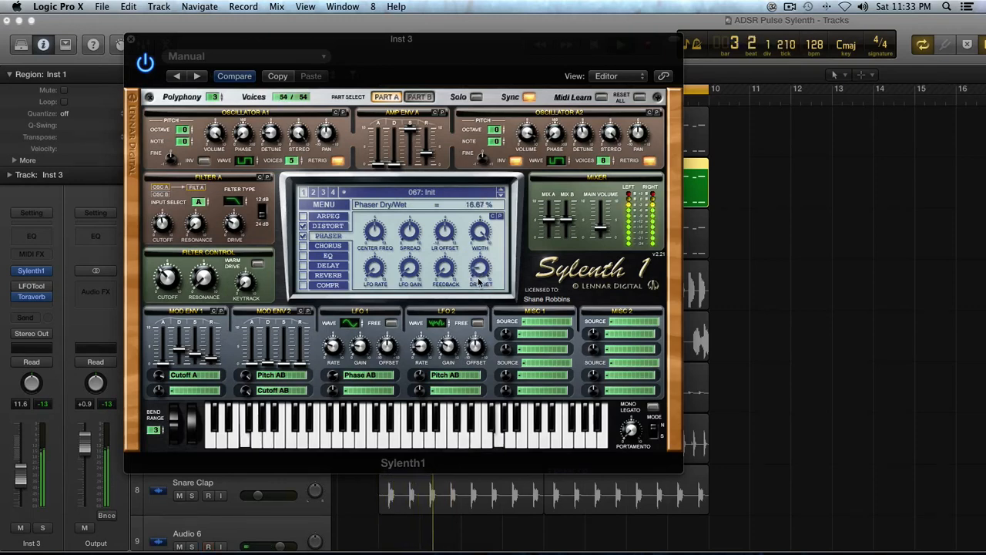
- Turn on chorus with about 18 ms delay, a slow rate and 15.24% dry/wet
click(311, 245)
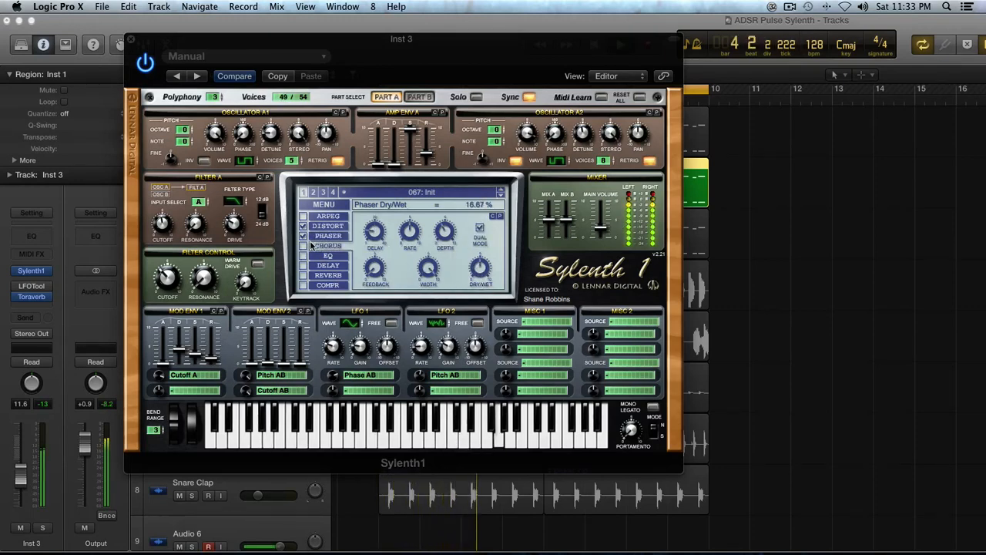
click(303, 246)
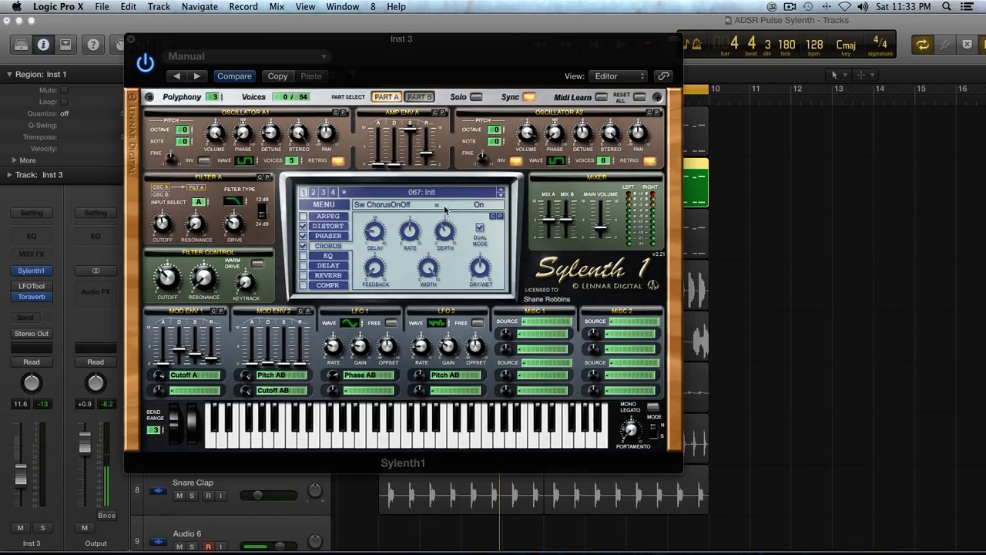
mouse_move(373, 229)
mouse_down()
mouse_move(367, 195)
mouse_move(373, 228)
mouse_up()
key(space)
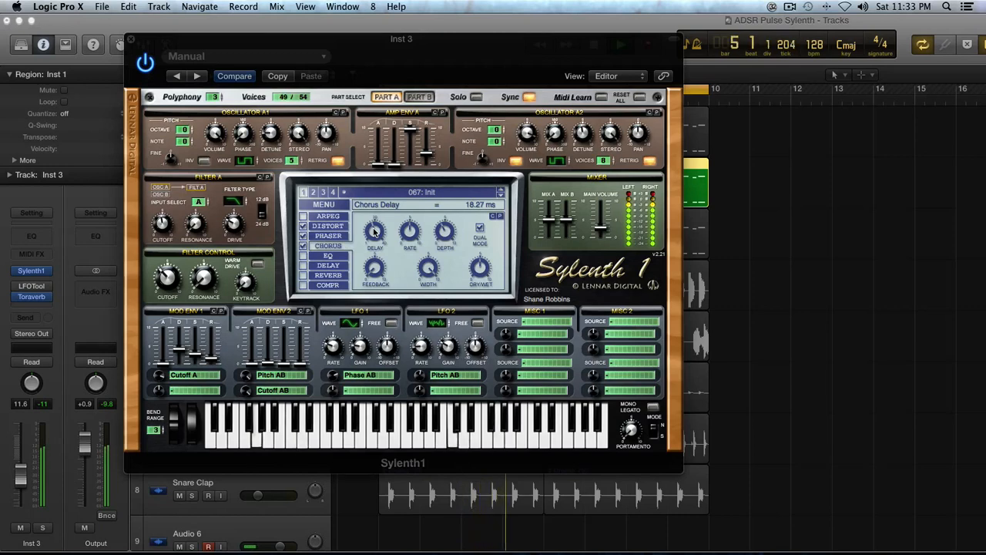
drag(374, 229, 374, 246)
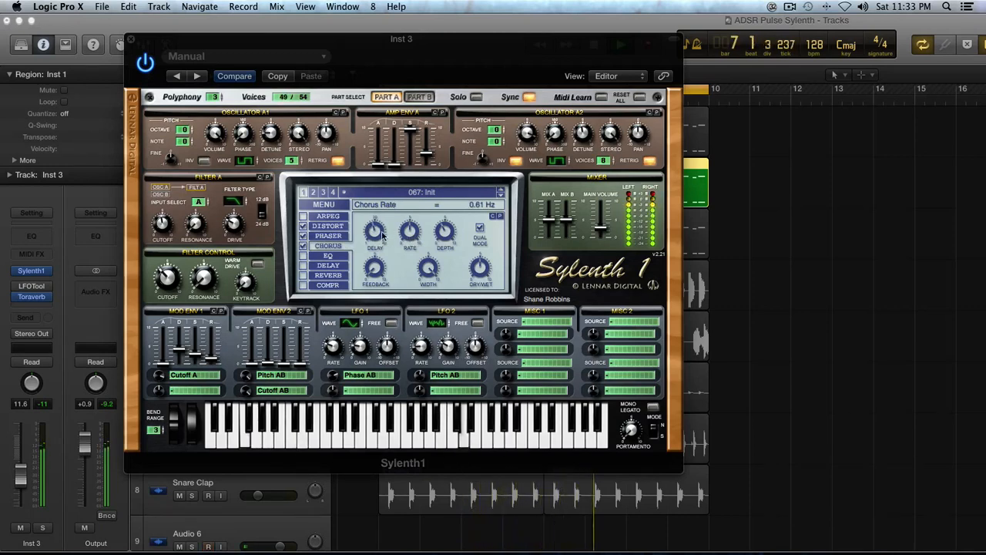
drag(382, 234, 381, 234)
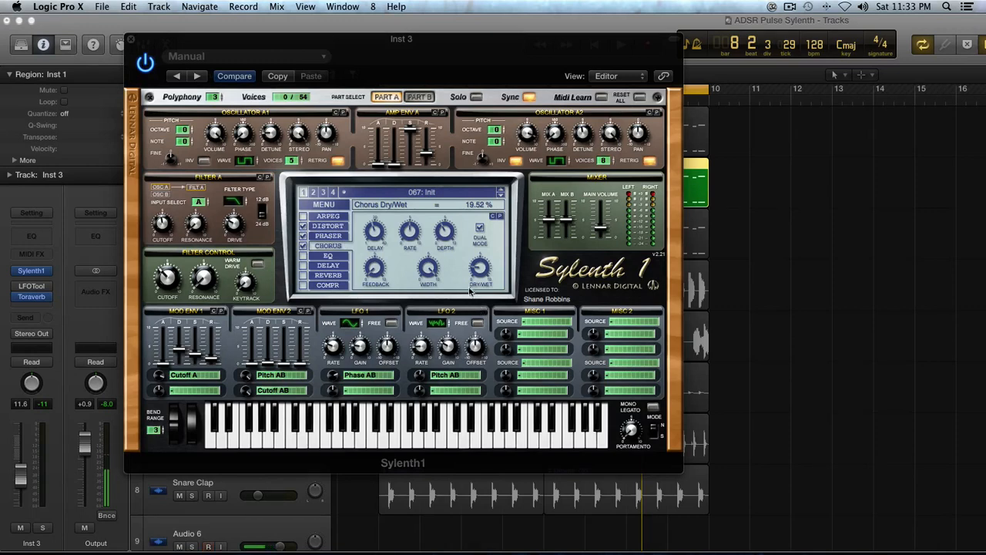
drag(479, 266, 479, 270)
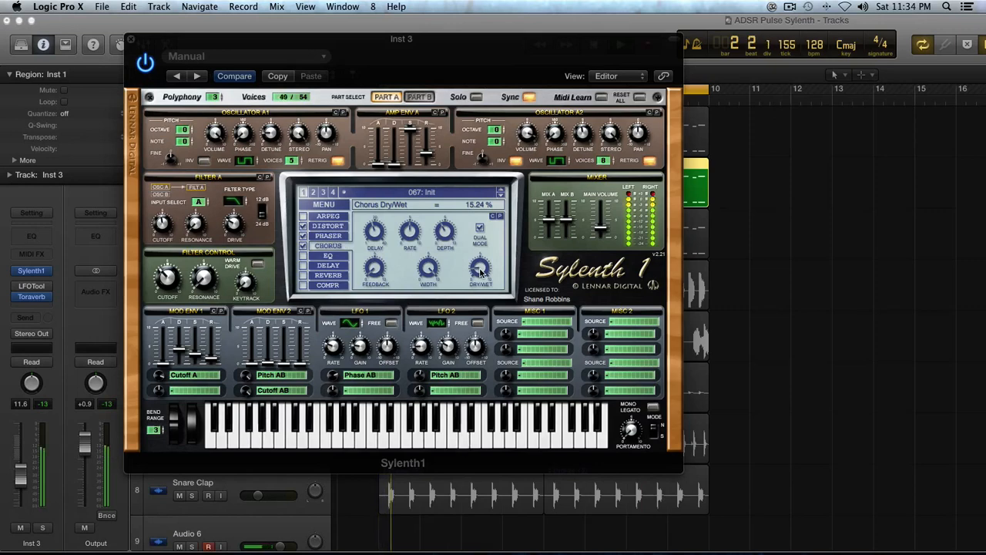
- Switch on the EQ and raise its treble frequency and treble gain
click(304, 256)
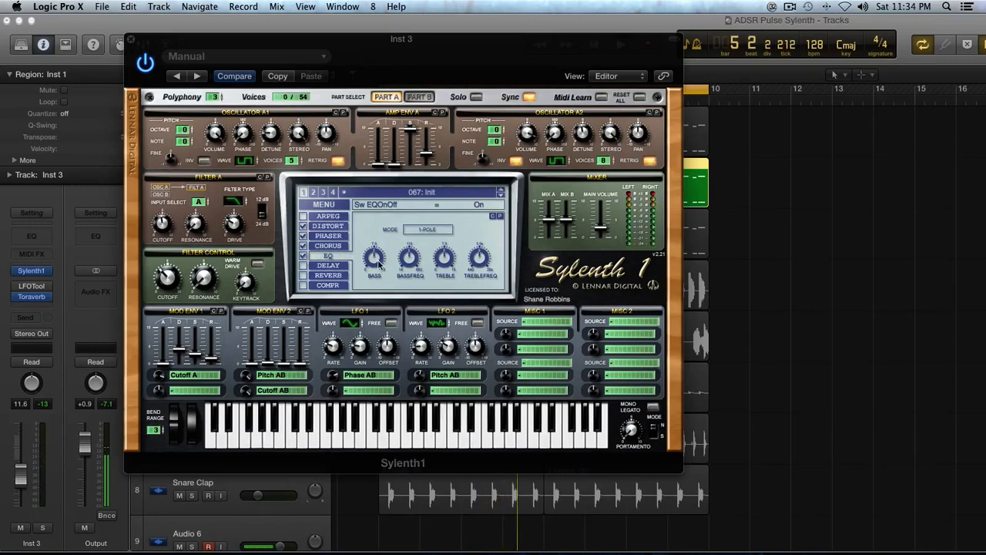
click(475, 260)
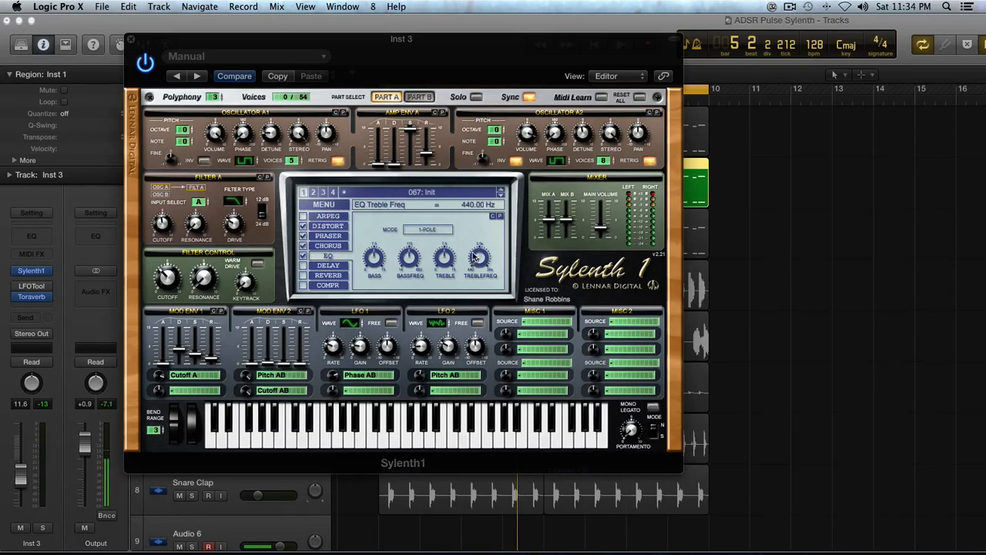
drag(483, 202, 486, 240)
click(445, 257)
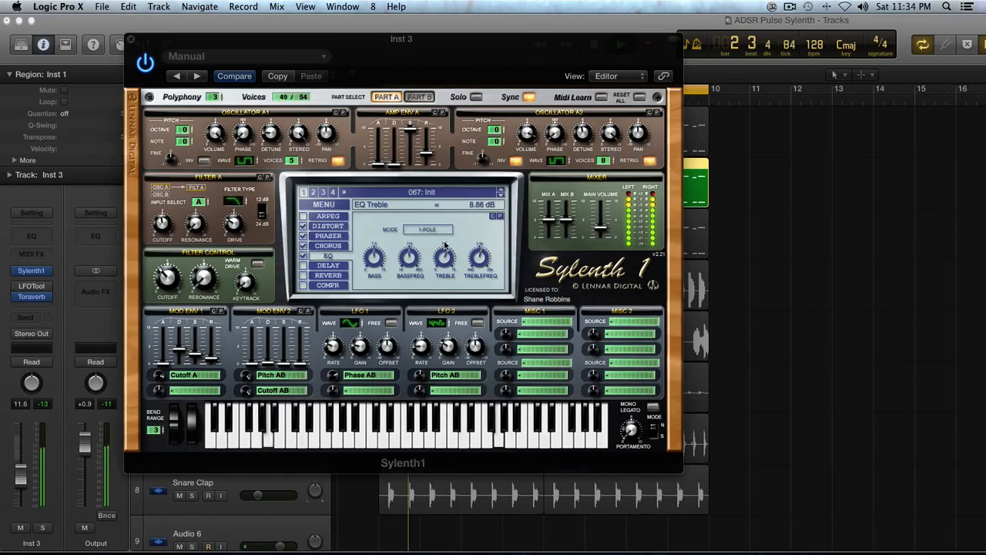
- Turn on the delay with its dry/wet mix at 24.29%
click(324, 266)
click(302, 266)
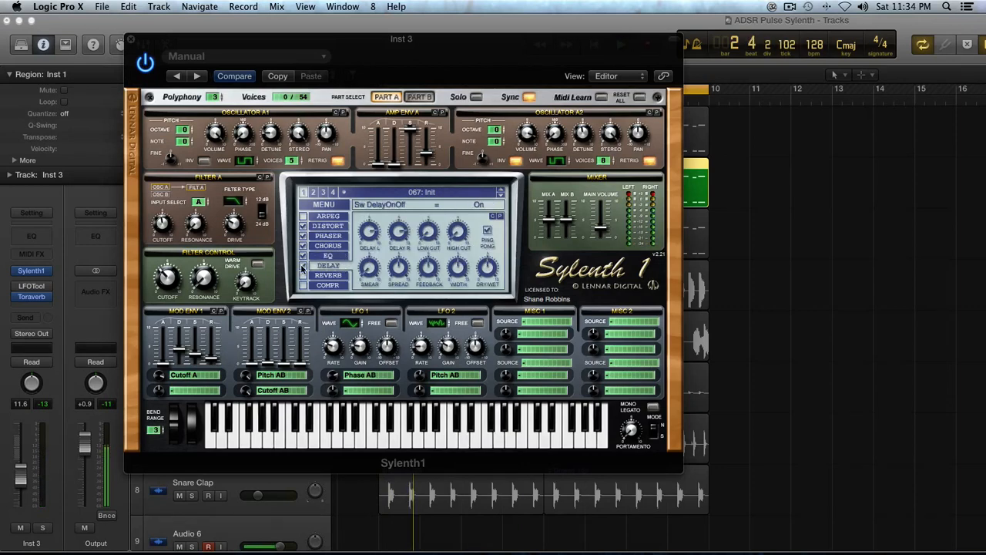
mouse_move(497, 271)
mouse_down()
mouse_move(495, 295)
mouse_move(487, 277)
mouse_up()
key(space)
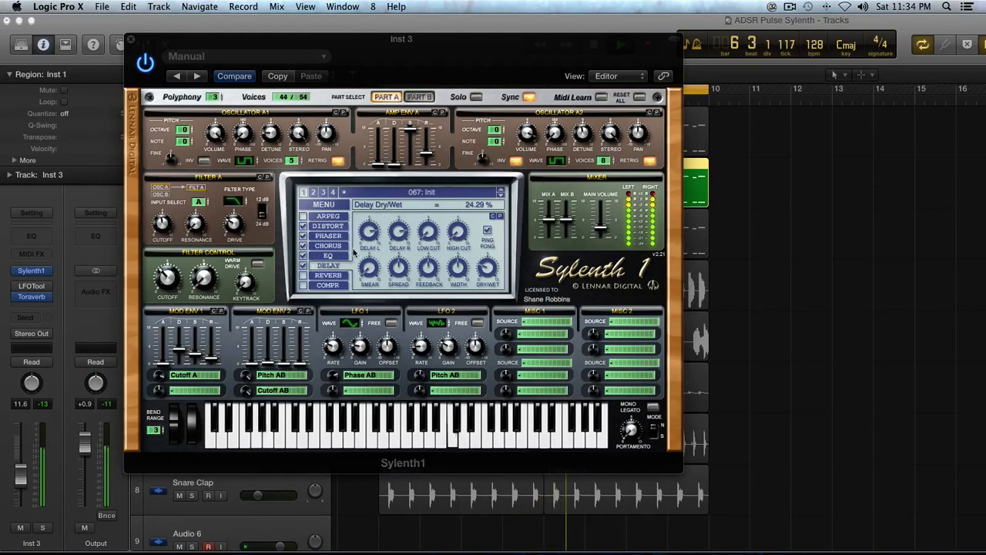
click(327, 226)
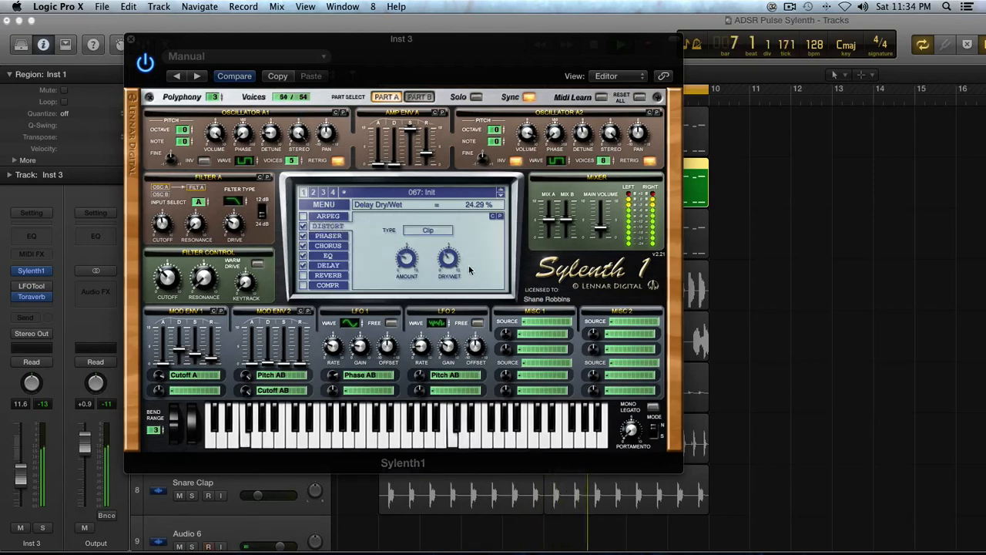
- Turn on reverb with a raised dry/wet mix and size reduced to 3.31
click(328, 275)
click(301, 275)
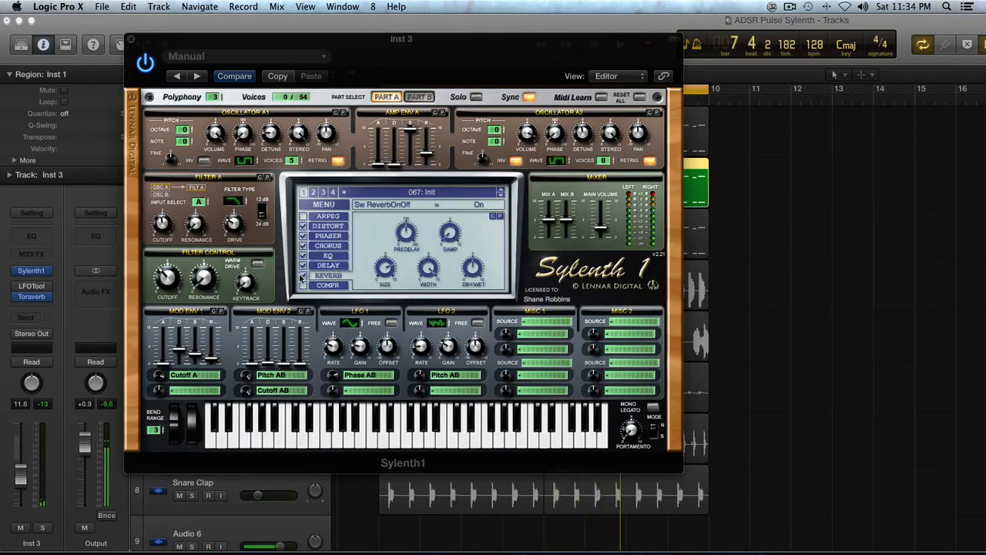
drag(474, 265, 477, 251)
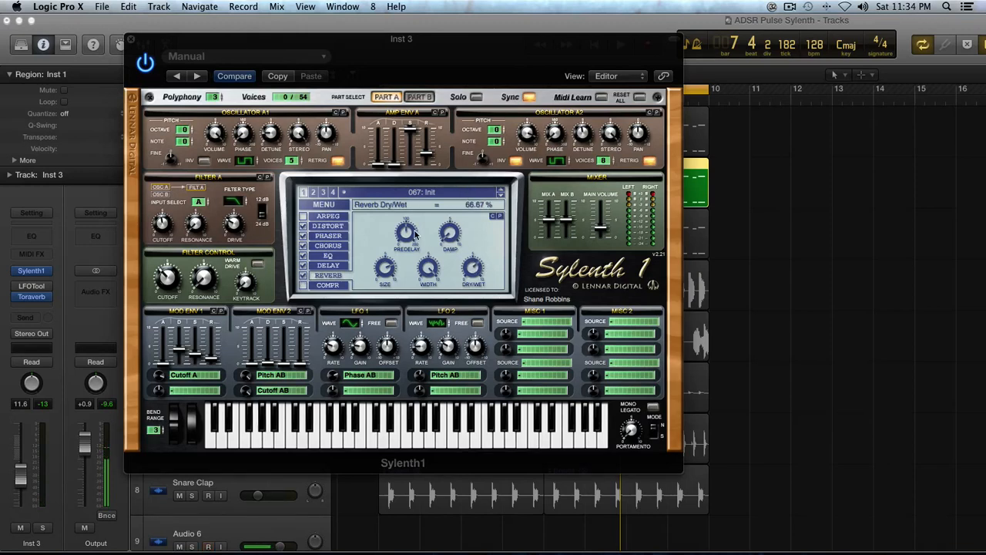
click(385, 267)
key(space)
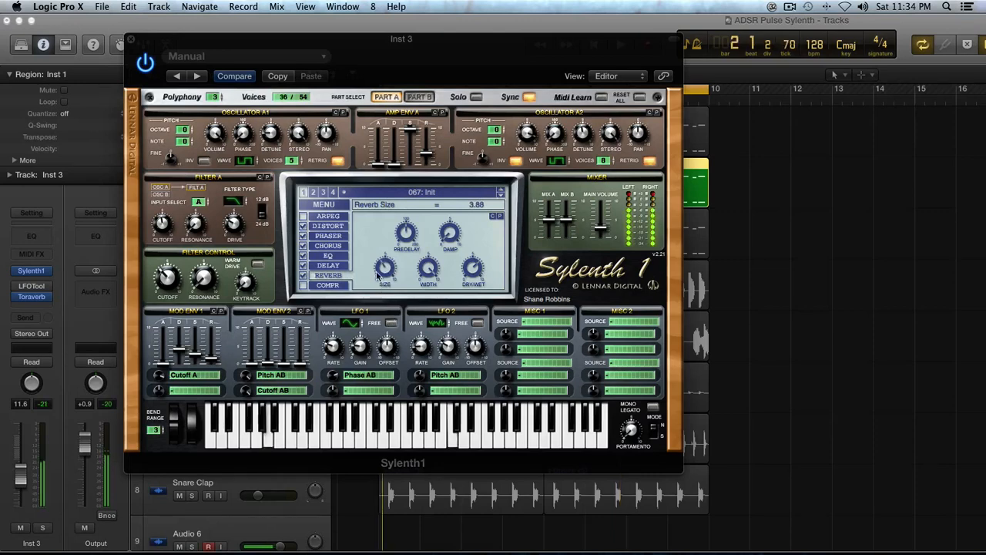
drag(382, 268, 380, 278)
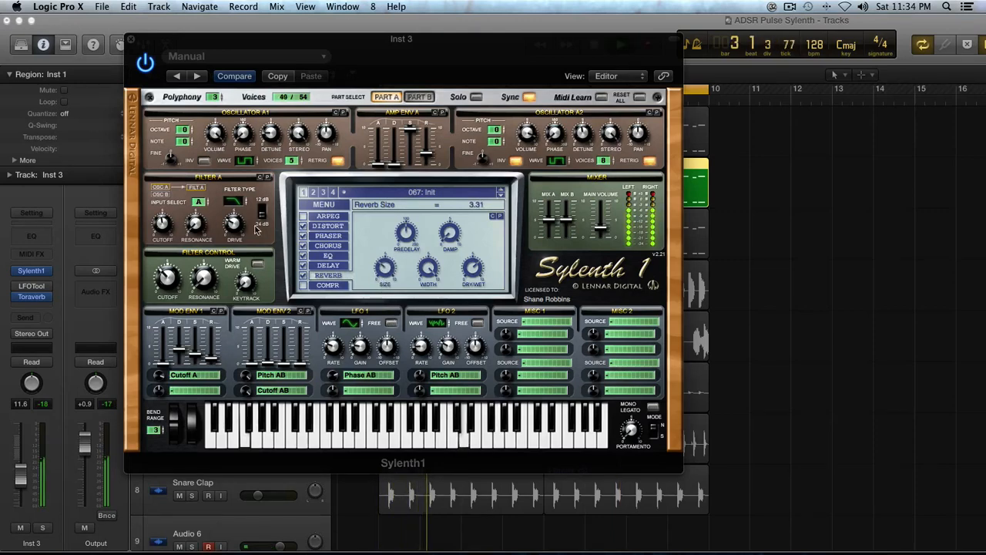
- Lower the Filter A and Filter Control cutoffs, then move the synth window aside
mouse_move(163, 257)
mouse_down()
mouse_move(161, 229)
mouse_move(160, 239)
mouse_up()
click(161, 222)
drag(168, 274, 169, 278)
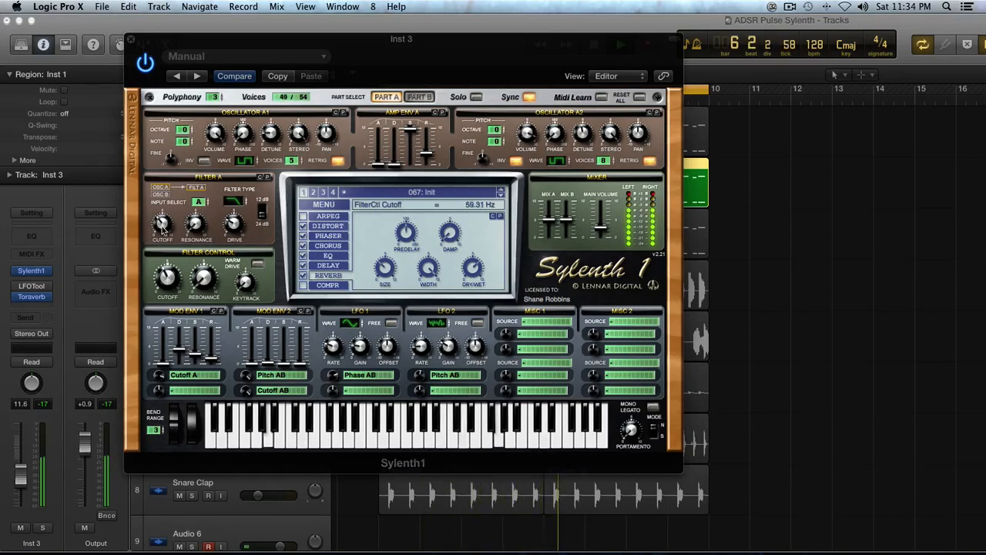
drag(162, 223, 163, 228)
click(427, 152)
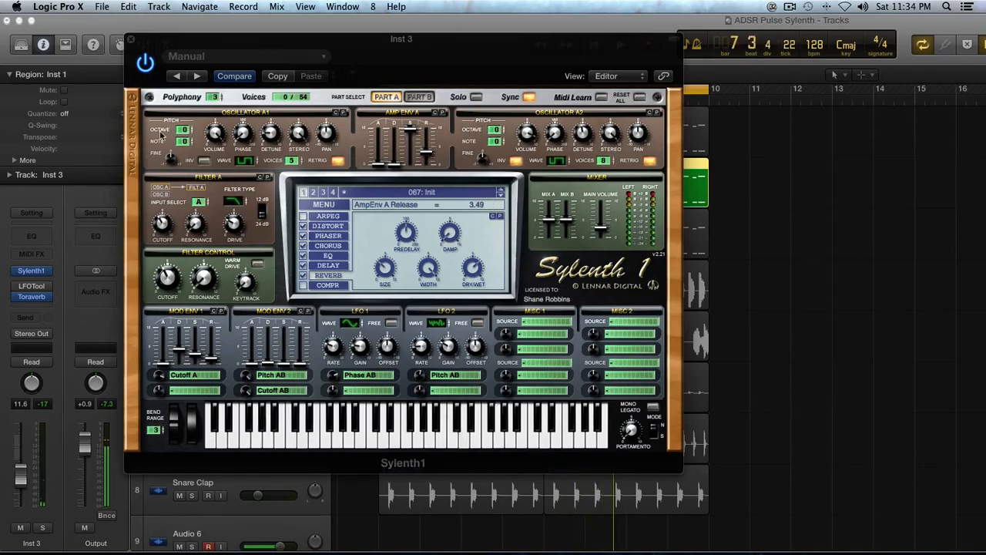
drag(143, 41, 584, 27)
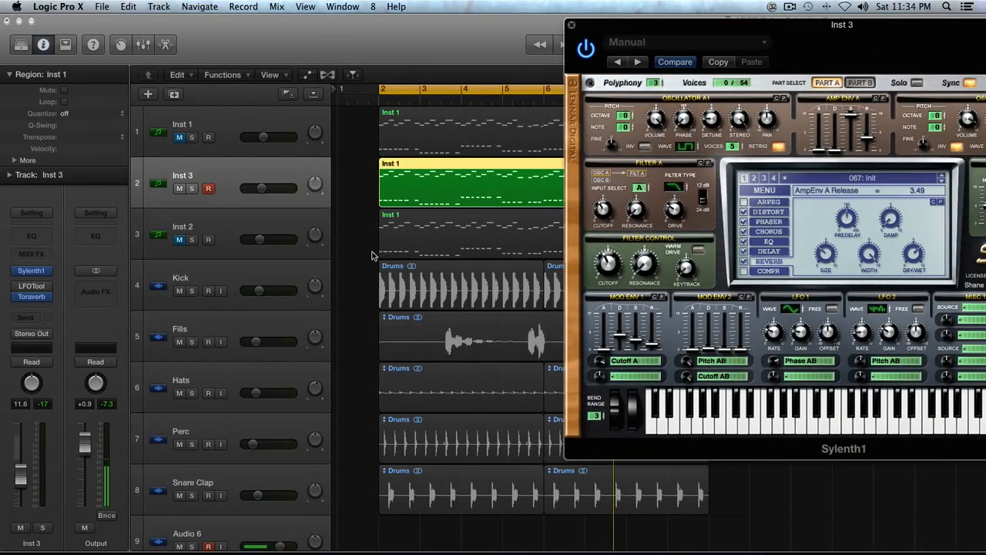
- Select the Inst 3 region and close the Sylenth1 window
click(480, 226)
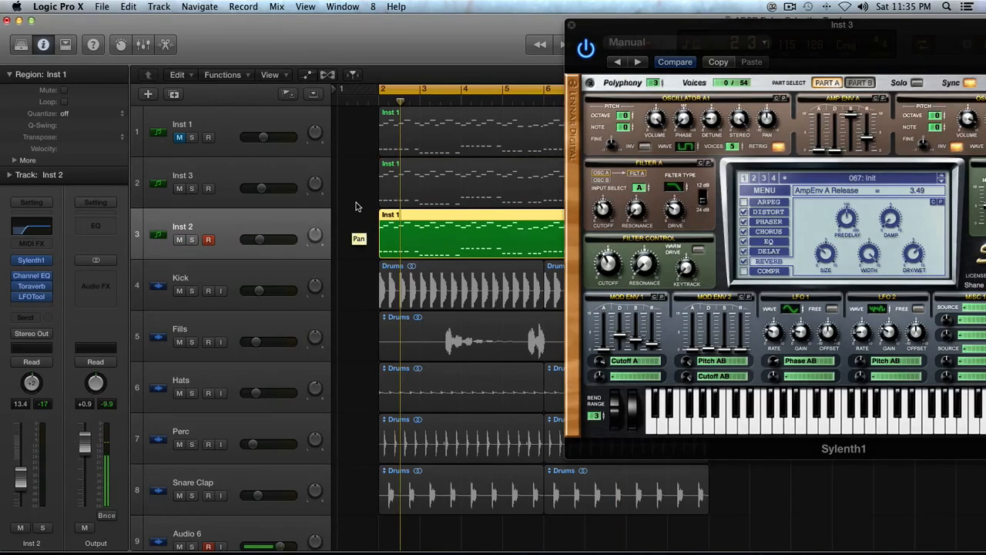
click(359, 235)
click(425, 242)
key(space)
key(space)
click(417, 187)
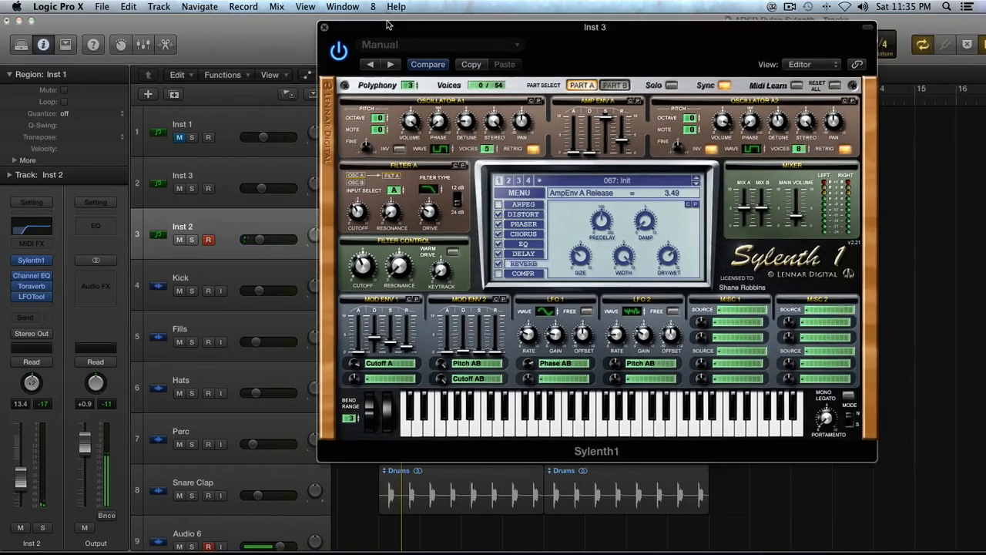
drag(642, 24, 279, 26)
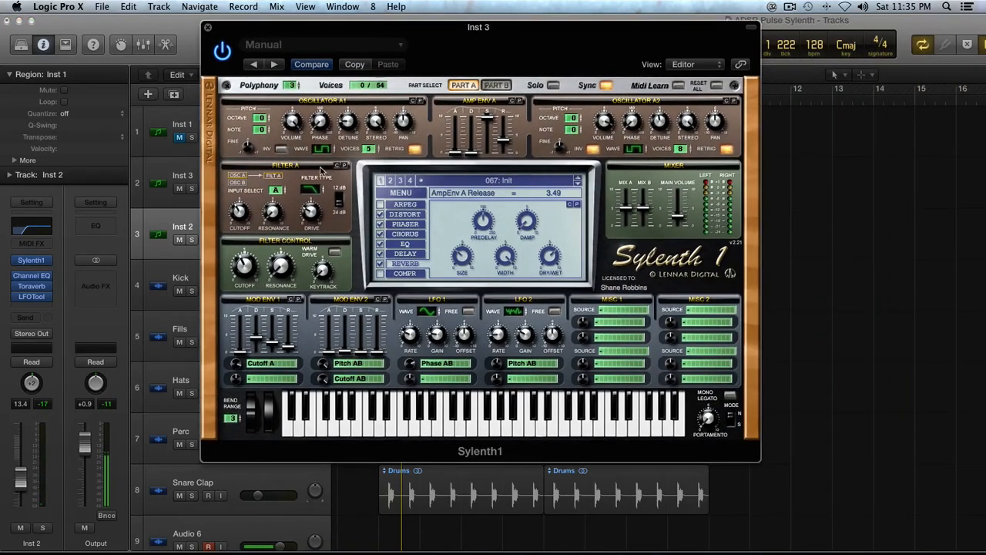
mouse_move(321, 152)
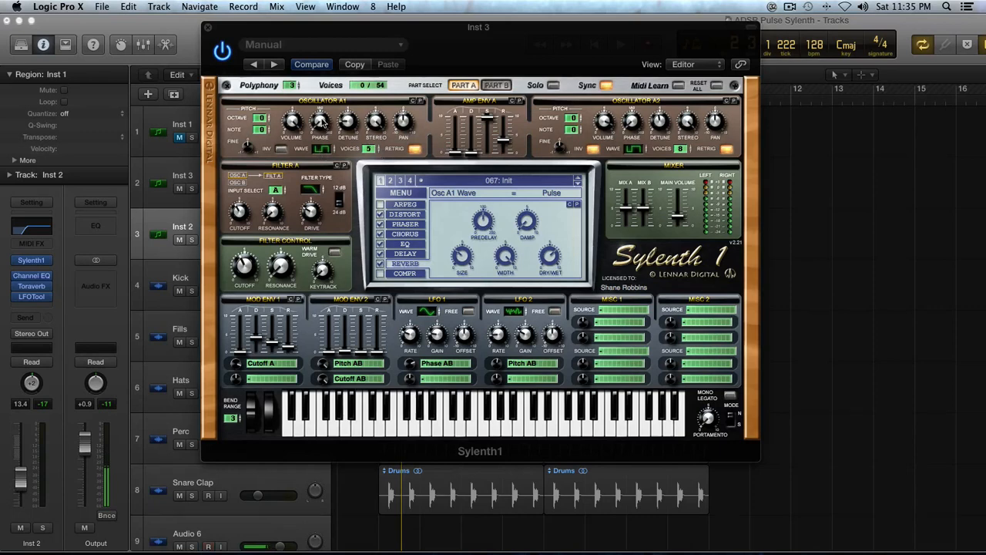
click(206, 28)
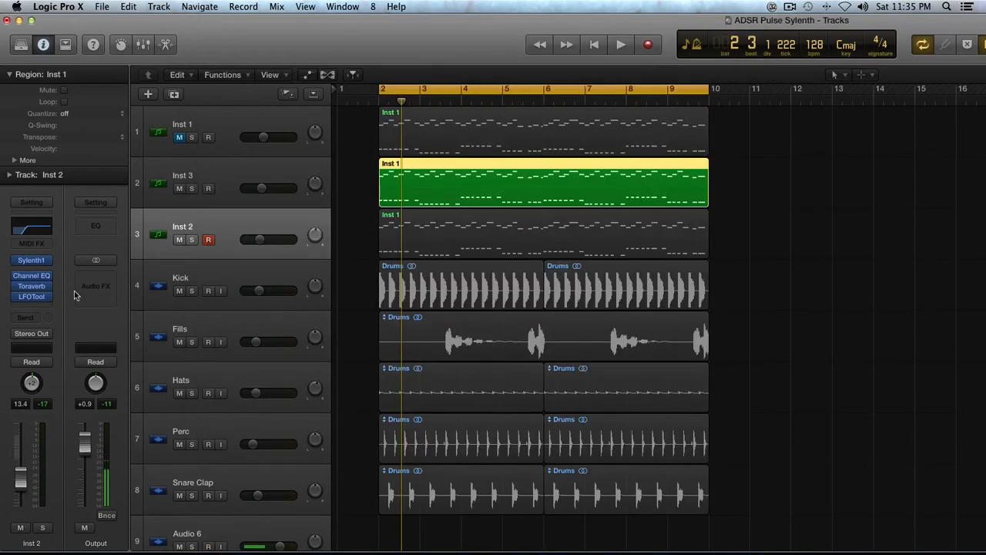
- Unsolo and play the full mix with Inst 3's volume lowered to about -3.7 dB
key(ctrl+s)
key(space)
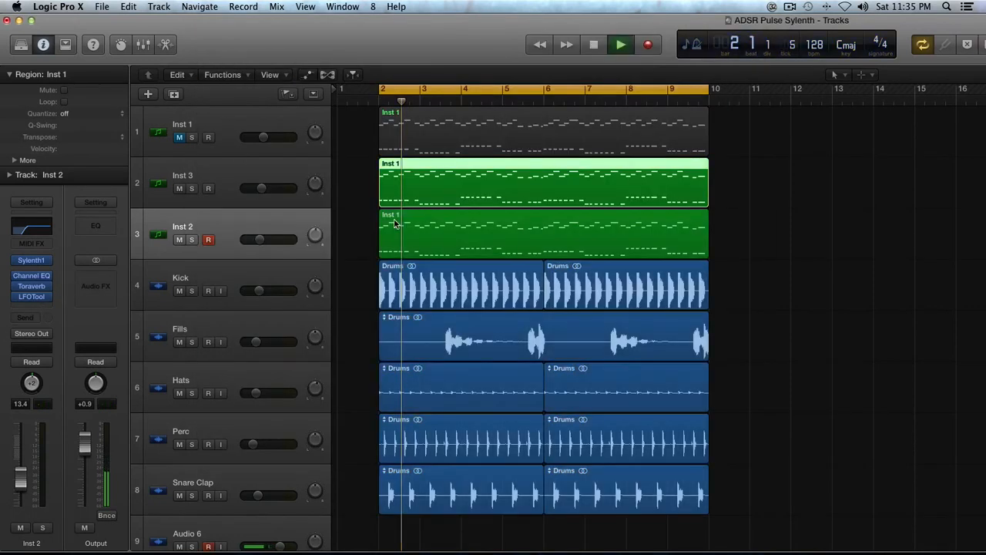
drag(263, 188, 276, 190)
key(super+Down)
key(super+Left)
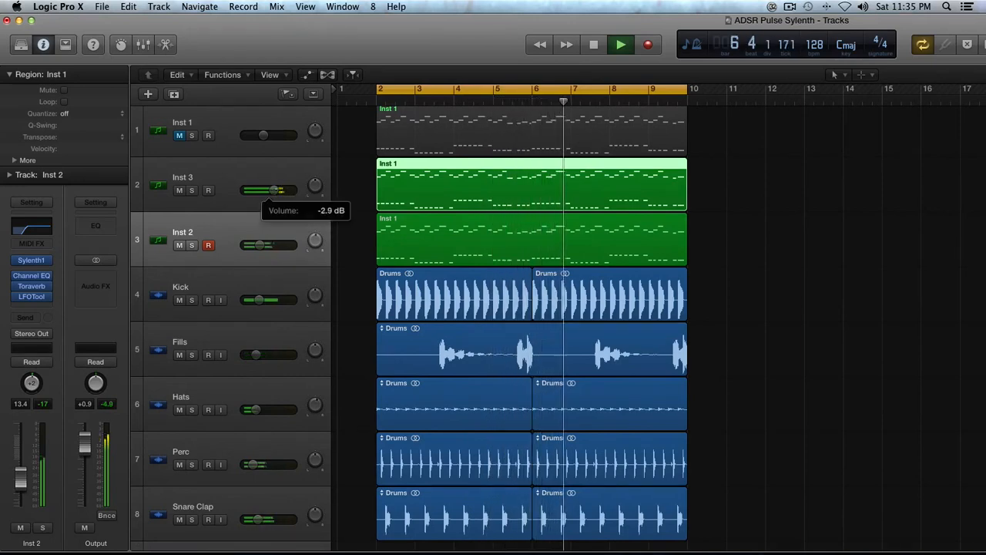
click(272, 177)
key(space)
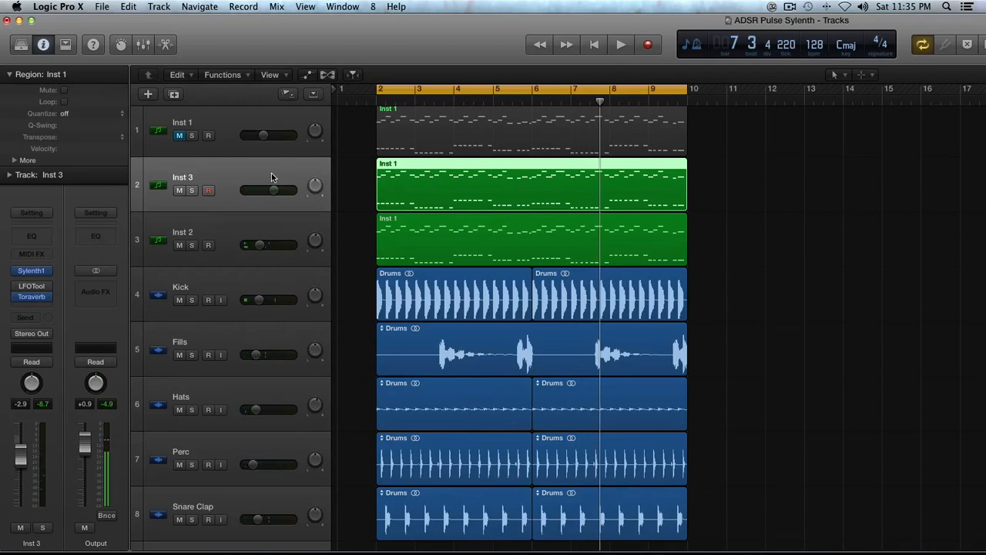